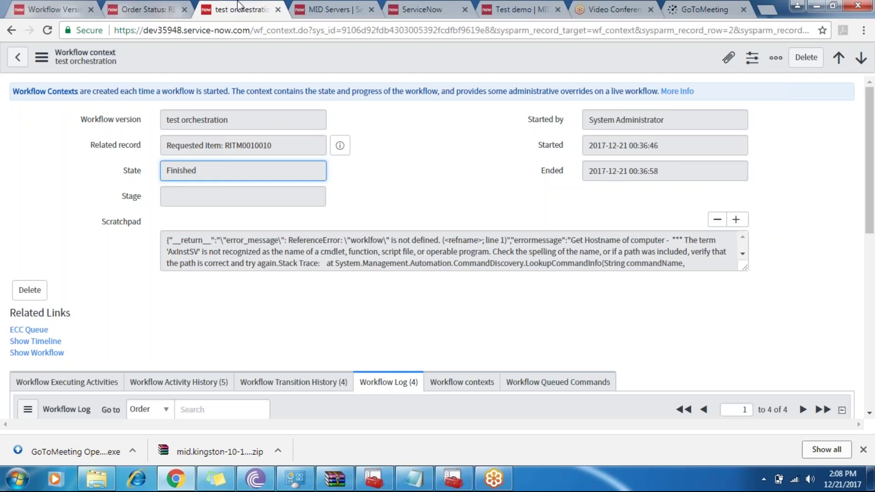
- Filter the navigator for 'mid server', open MID Server > Downloads, then show the desktop
{"action": "left_click", "coordinate": [175, 5]}
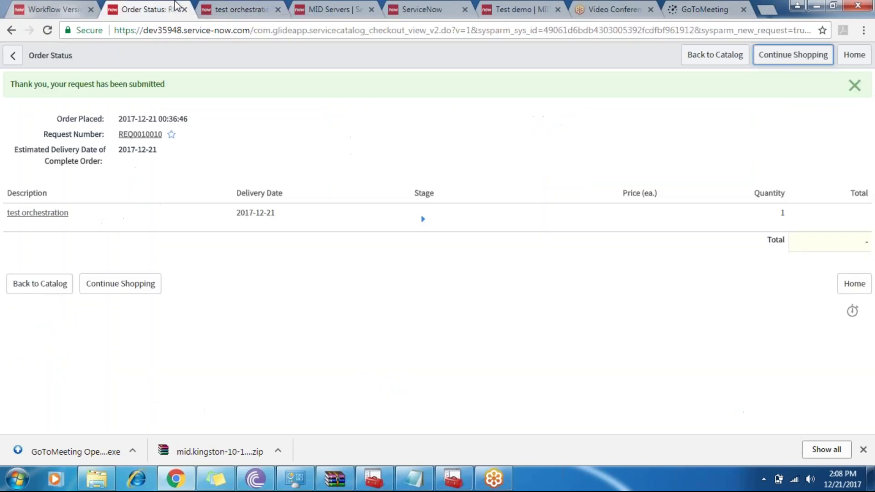
{"action": "left_click", "coordinate": [335, 6]}
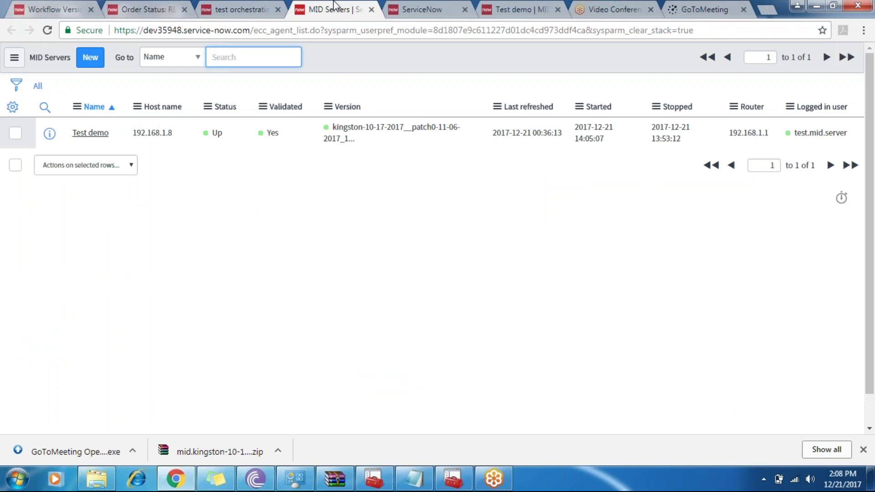
{"action": "left_click", "coordinate": [79, 4]}
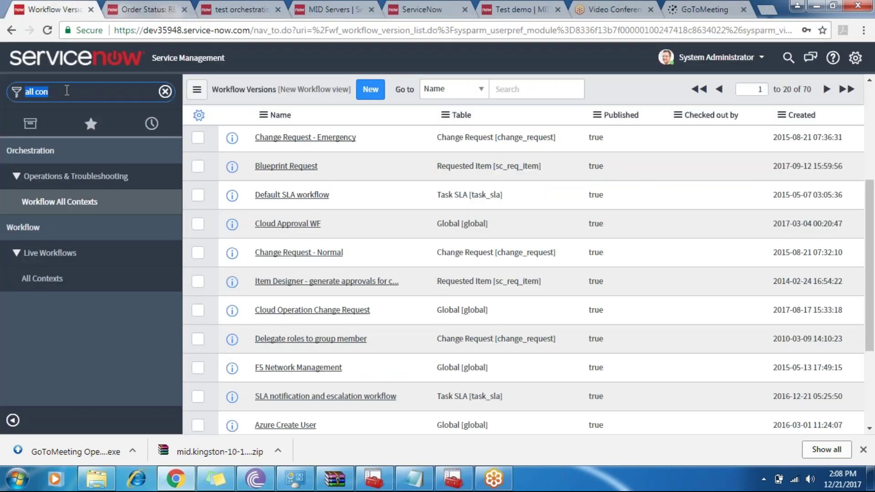
{"action": "key", "text": "BackSpace"}
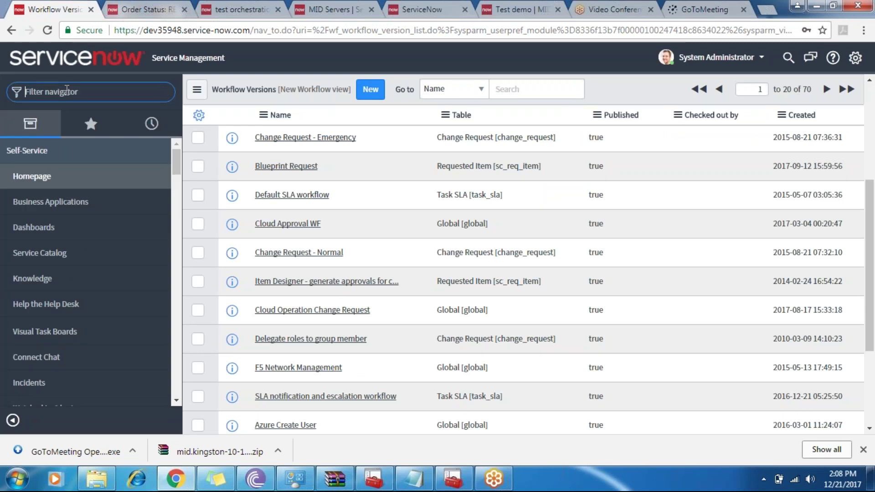
{"action": "type", "text": "mid server"}
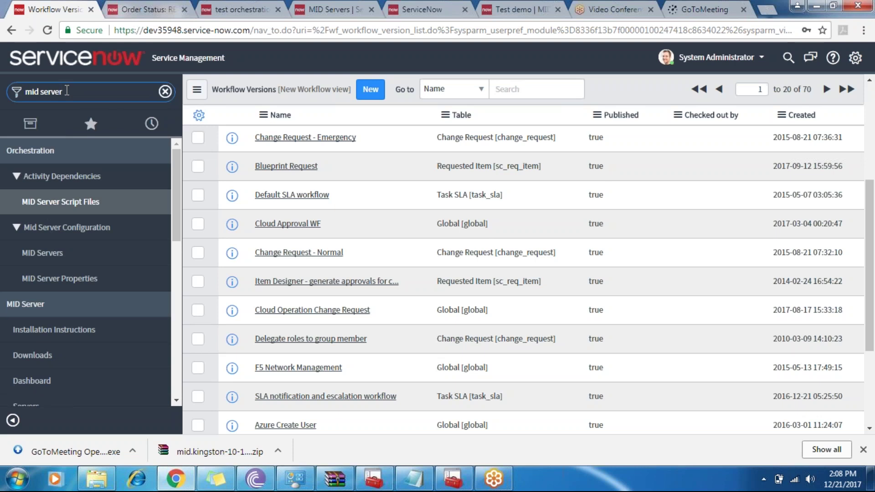
{"action": "scroll", "coordinate": [176, 250], "scroll_direction": "down", "scroll_amount": 3}
{"action": "scroll", "coordinate": [176, 250], "scroll_direction": "up", "scroll_amount": 1}
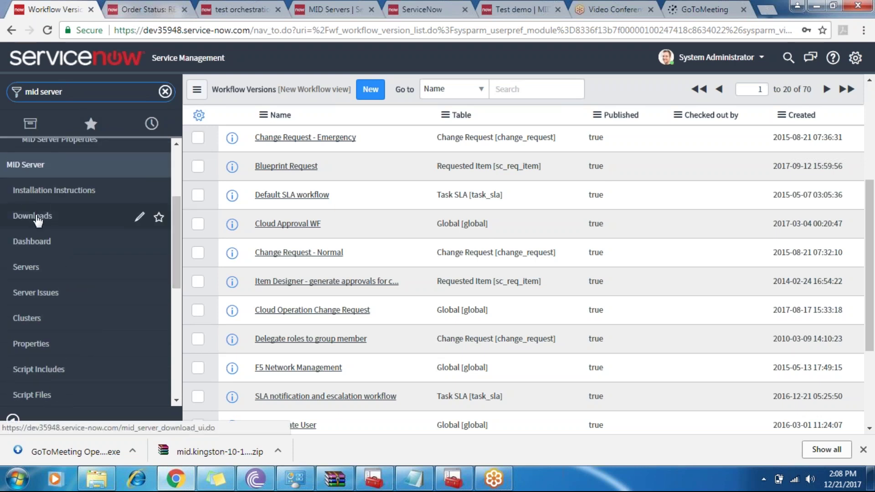
{"action": "left_click", "coordinate": [38, 218]}
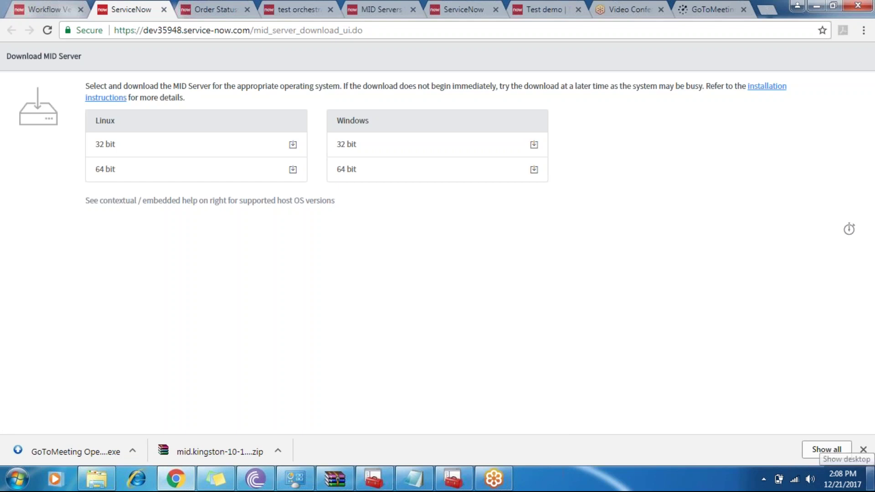
{"action": "left_click", "coordinate": [870, 479]}
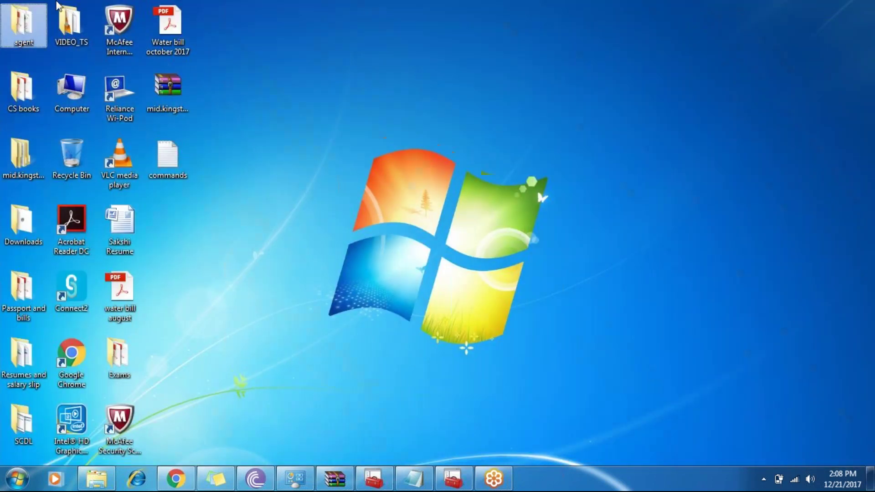
- Open the agent folder, maximise its window, and open the config file with WordPad
{"action": "double_click", "coordinate": [19, 20]}
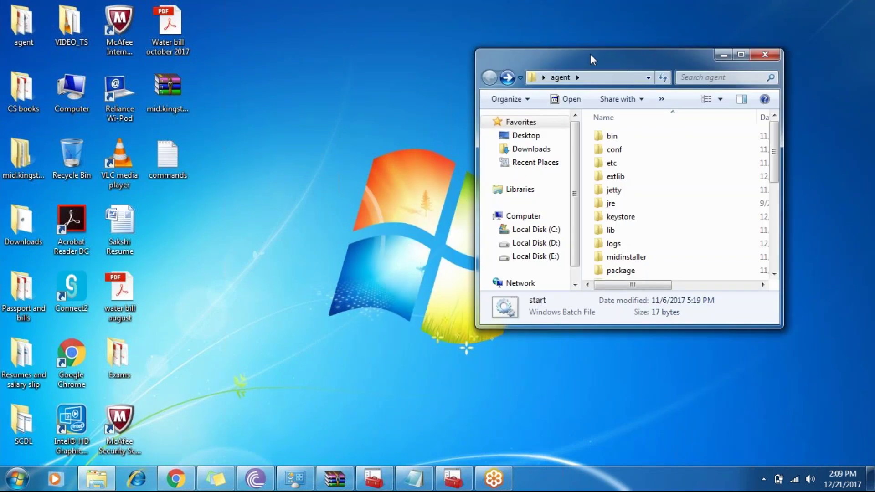
{"action": "left_click_drag", "start_coordinate": [590, 55], "coordinate": [330, 86]}
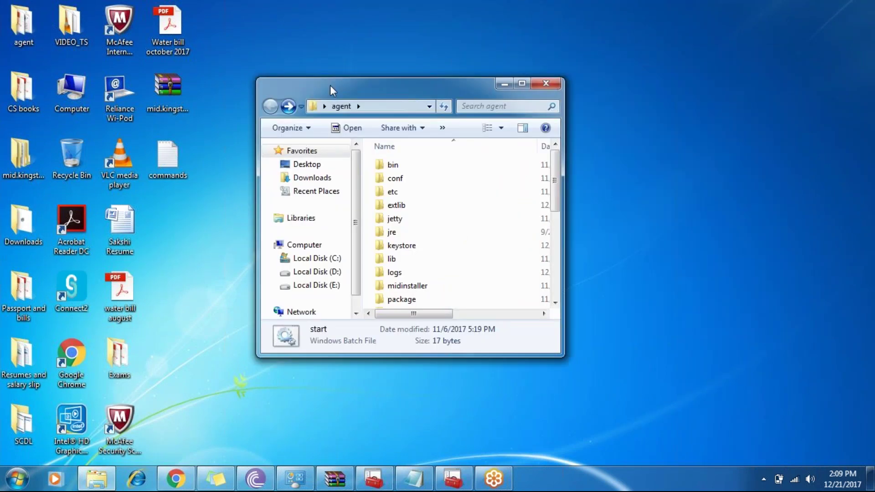
{"action": "left_click", "coordinate": [480, 86]}
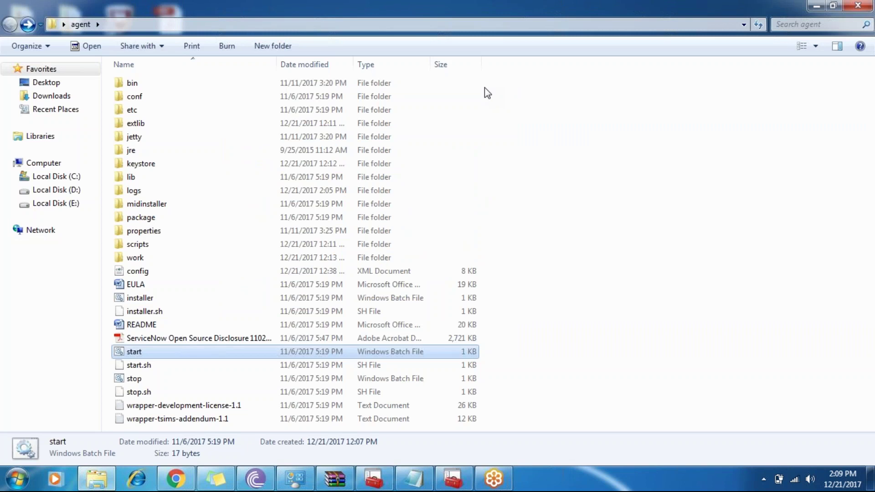
{"action": "left_click", "coordinate": [235, 270]}
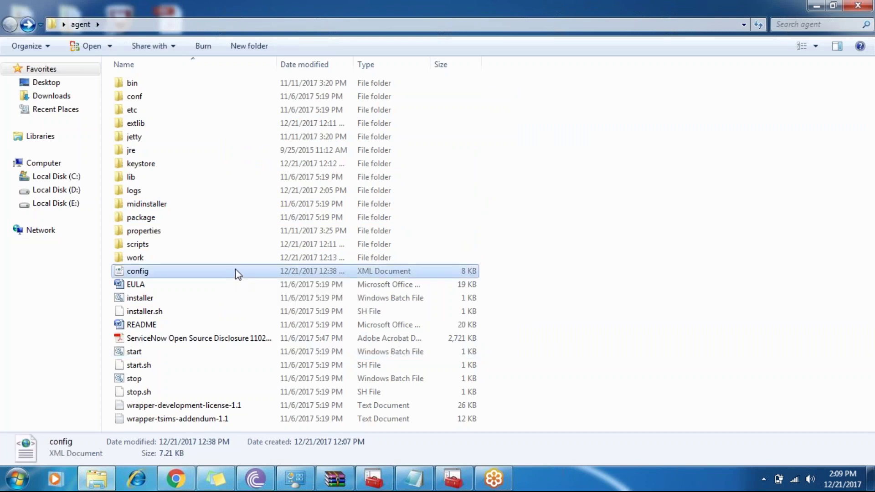
{"action": "right_click", "coordinate": [235, 272]}
{"action": "mouse_move", "coordinate": [310, 233]}
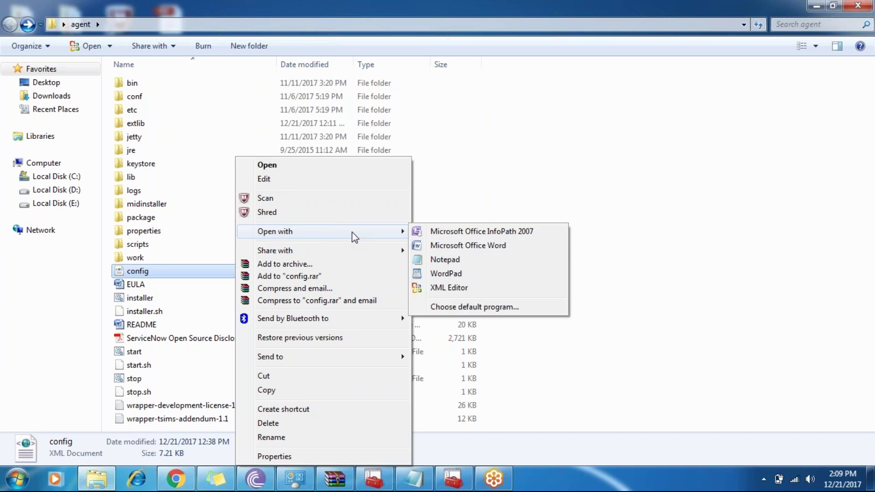
{"action": "left_click", "coordinate": [439, 274]}
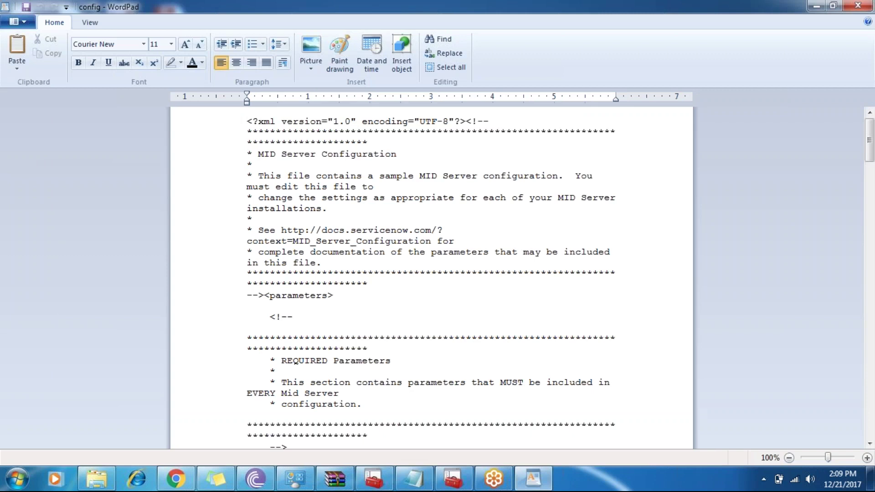
{"action": "key", "text": "Down"}
{"action": "key", "text": "Down"}
{"action": "key", "text": "Down"}
{"action": "key", "text": "Down"}
{"action": "key", "text": "Down"}
{"action": "key", "text": "Down"}
{"action": "key", "text": "Down"}
{"action": "key", "text": "Down"}
{"action": "key", "text": "Down"}
{"action": "key", "text": "Down"}
{"action": "key", "text": "Down"}
{"action": "key", "text": "Down"}
{"action": "key", "text": "Down"}
{"action": "key", "text": "Down"}
{"action": "key", "text": "Down"}
{"action": "key", "text": "Down"}
{"action": "key", "text": "Down"}
{"action": "key", "text": "Down"}
{"action": "key", "text": "Down"}
{"action": "key", "text": "Down"}
{"action": "key", "text": "Down"}
{"action": "key", "text": "Down"}
{"action": "key", "text": "Down"}
{"action": "key", "text": "Down"}
{"action": "key", "text": "Down"}
{"action": "key", "text": "Down"}
{"action": "key", "text": "Down"}
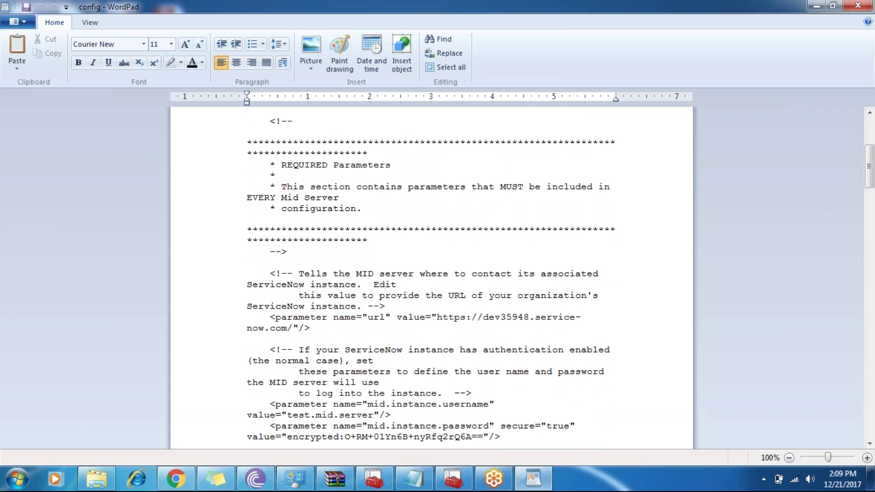
{"action": "key", "text": "Down"}
{"action": "key", "text": "Down"}
{"action": "key", "text": "Down"}
{"action": "key", "text": "Down"}
{"action": "key", "text": "Down"}
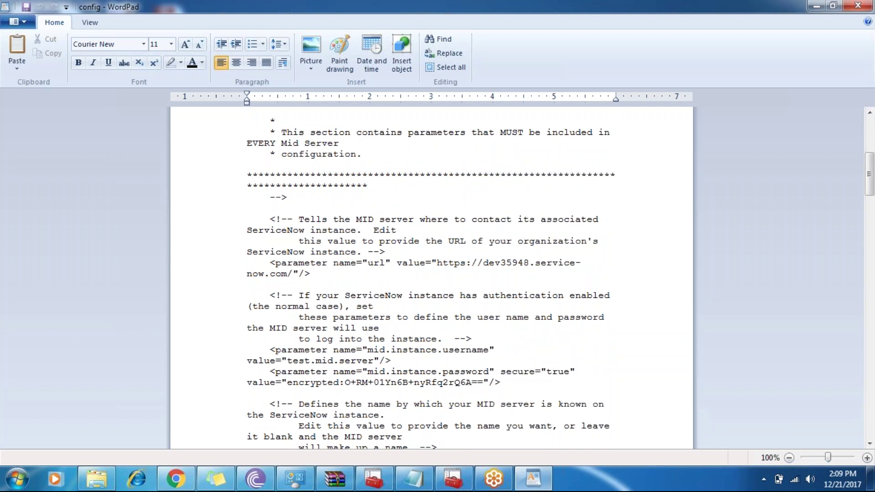
{"action": "key", "text": "Down"}
{"action": "key", "text": "Down"}
{"action": "key", "text": "Down"}
{"action": "key", "text": "Down"}
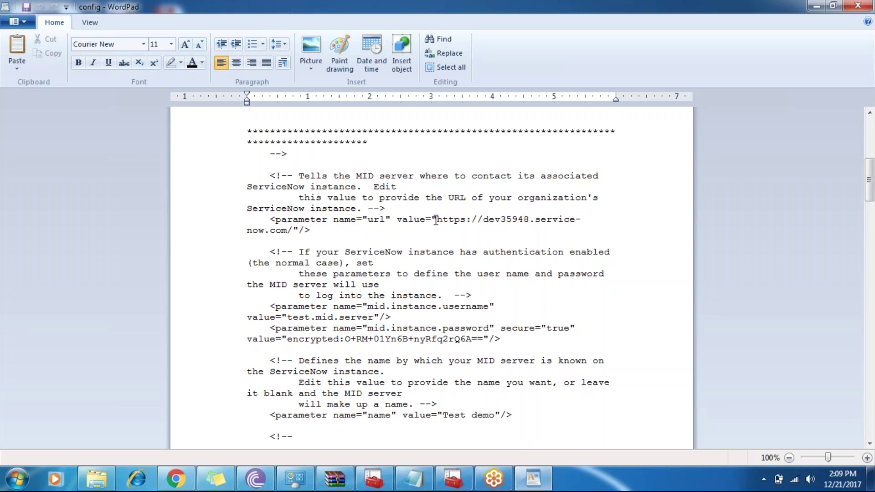
{"action": "left_click", "coordinate": [436, 220]}
{"action": "left_click", "coordinate": [365, 315]}
{"action": "key", "text": "Right"}
{"action": "key", "text": "Right"}
{"action": "key", "text": "Right"}
{"action": "key", "text": "Right"}
{"action": "key", "text": "Right"}
- Review the name value 'Test demo' and optional parameters in config, then close WordPad
{"action": "left_click", "coordinate": [428, 416]}
{"action": "key", "text": "Down"}
{"action": "key", "text": "Down"}
{"action": "key", "text": "Down"}
{"action": "key", "text": "Down"}
{"action": "key", "text": "Down"}
{"action": "key", "text": "Down"}
{"action": "key", "text": "Down"}
{"action": "key", "text": "Down"}
{"action": "key", "text": "Down"}
{"action": "key", "text": "Down"}
{"action": "key", "text": "Down"}
{"action": "key", "text": "Down"}
{"action": "key", "text": "Down"}
{"action": "key", "text": "Down"}
{"action": "key", "text": "Down"}
{"action": "key", "text": "Down"}
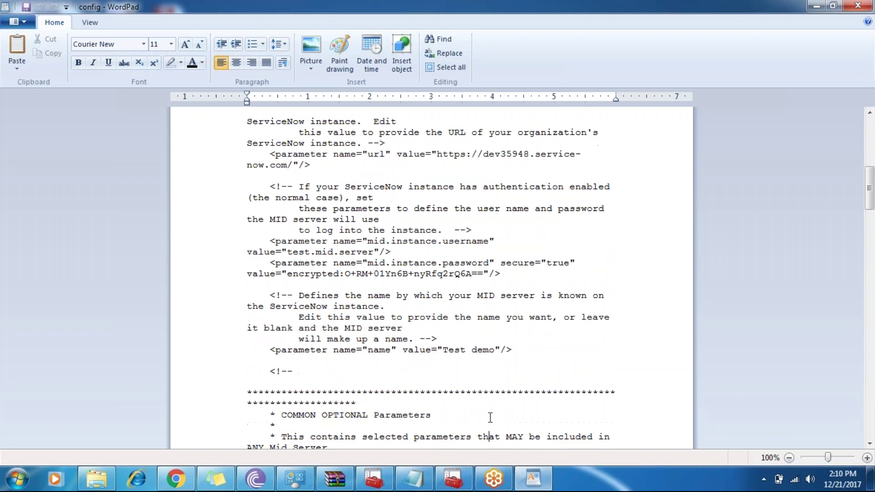
{"action": "key", "text": "Down"}
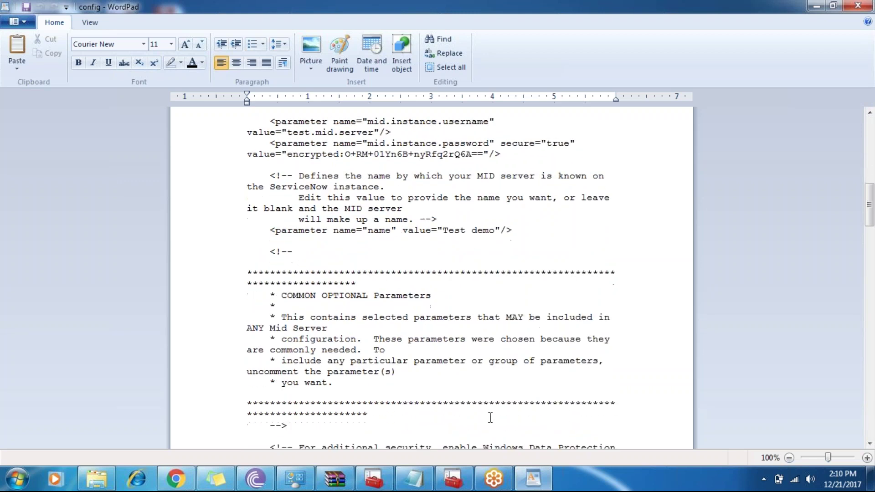
{"action": "key", "text": "Down"}
{"action": "key", "text": "Down"}
{"action": "key", "text": "Down"}
{"action": "key", "text": "Down"}
{"action": "key", "text": "Down"}
{"action": "key", "text": "Down"}
{"action": "key", "text": "Down"}
{"action": "key", "text": "Down"}
{"action": "key", "text": "Down"}
{"action": "key", "text": "Down"}
{"action": "key", "text": "Down"}
{"action": "key", "text": "Down"}
{"action": "key", "text": "Down"}
{"action": "key", "text": "Down"}
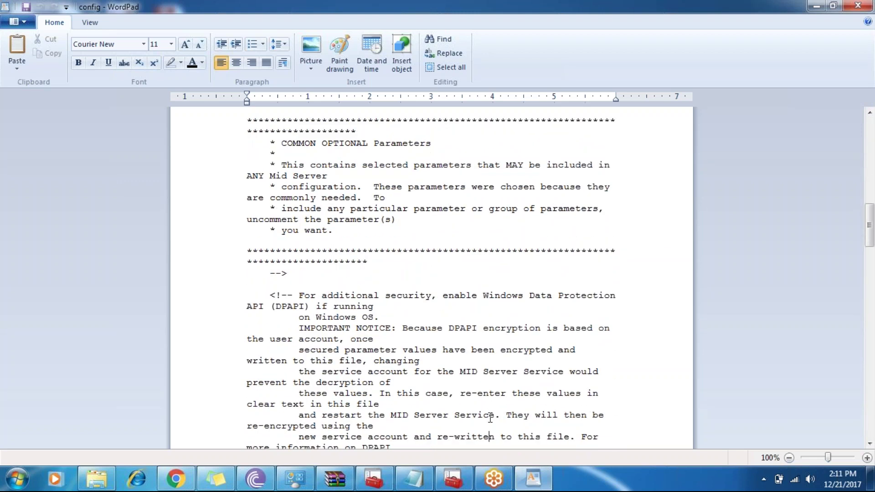
{"action": "key", "text": "Down"}
{"action": "key", "text": "Down"}
{"action": "key", "text": "Down"}
{"action": "key", "text": "Down"}
{"action": "key", "text": "Down"}
{"action": "key", "text": "Down"}
{"action": "key", "text": "Down"}
{"action": "key", "text": "Down"}
{"action": "key", "text": "Down"}
{"action": "key", "text": "Down"}
{"action": "key", "text": "Down"}
{"action": "key", "text": "Down"}
{"action": "key", "text": "Down"}
{"action": "key", "text": "Down"}
{"action": "key", "text": "Down"}
{"action": "key", "text": "Down"}
{"action": "key", "text": "Down"}
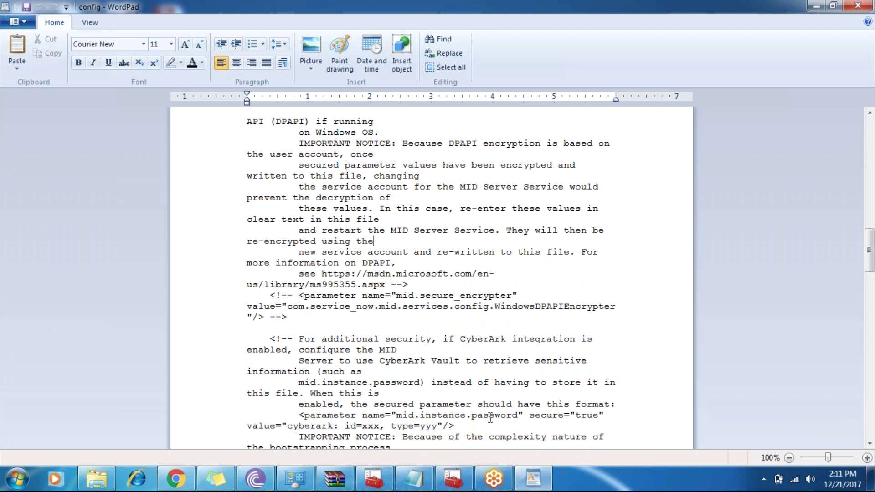
{"action": "key", "text": "Up"}
{"action": "key", "text": "Up"}
{"action": "key", "text": "Up"}
{"action": "key", "text": "Up"}
{"action": "key", "text": "Up"}
{"action": "key", "text": "Up"}
{"action": "key", "text": "Up"}
{"action": "key", "text": "Up"}
{"action": "key", "text": "Up"}
{"action": "key", "text": "Up"}
{"action": "key", "text": "Up"}
{"action": "key", "text": "Up"}
{"action": "key", "text": "Up"}
{"action": "key", "text": "Up"}
{"action": "key", "text": "Up"}
{"action": "key", "text": "Up"}
{"action": "key", "text": "Up"}
{"action": "key", "text": "Up"}
{"action": "key", "text": "Up"}
{"action": "key", "text": "Up"}
{"action": "key", "text": "Up"}
{"action": "key", "text": "Up"}
{"action": "key", "text": "Up"}
{"action": "key", "text": "Up"}
{"action": "key", "text": "Up"}
{"action": "key", "text": "Up"}
{"action": "key", "text": "Up"}
{"action": "key", "text": "Up"}
{"action": "key", "text": "Up"}
{"action": "key", "text": "Up"}
{"action": "key", "text": "Up"}
{"action": "key", "text": "Up"}
{"action": "key", "text": "Up"}
{"action": "key", "text": "Up"}
{"action": "key", "text": "Up"}
{"action": "key", "text": "Up"}
{"action": "key", "text": "Up"}
{"action": "key", "text": "Up"}
{"action": "key", "text": "Up"}
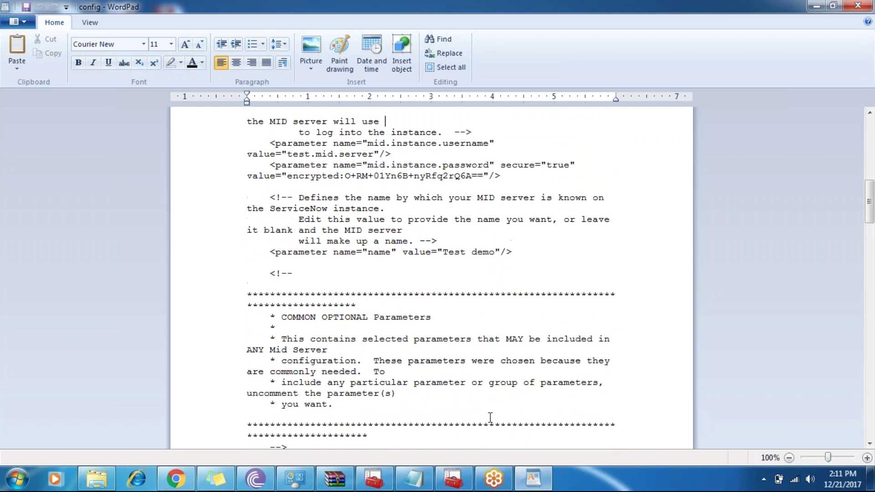
{"action": "key", "text": "Up"}
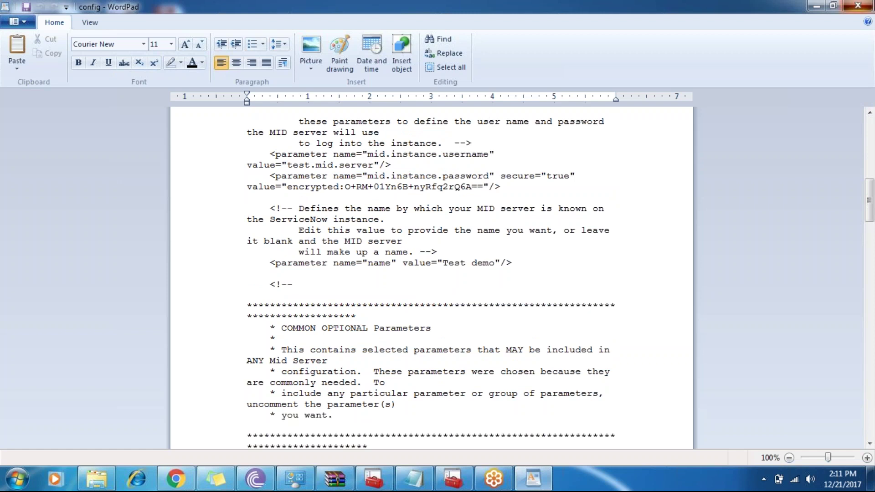
{"action": "left_click", "coordinate": [858, 6]}
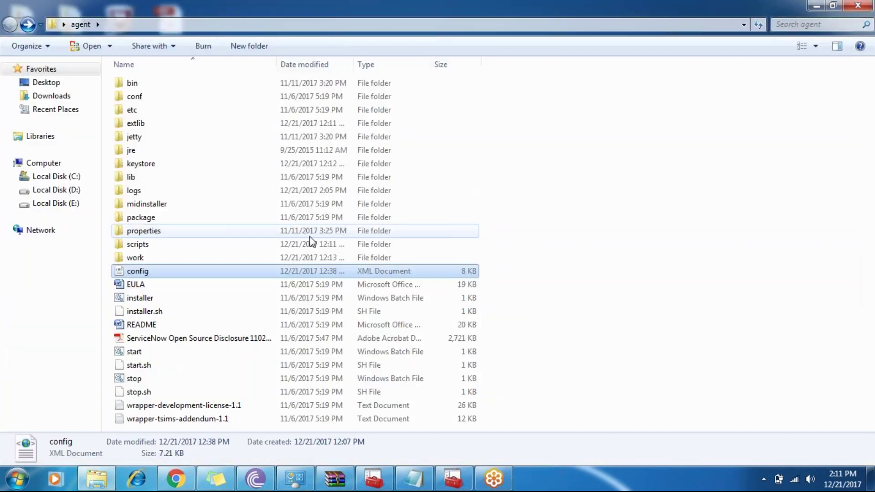
- Run start.bat to launch the MID server, then return to the Workflow Versions tab in Chrome
{"action": "left_click", "coordinate": [196, 358]}
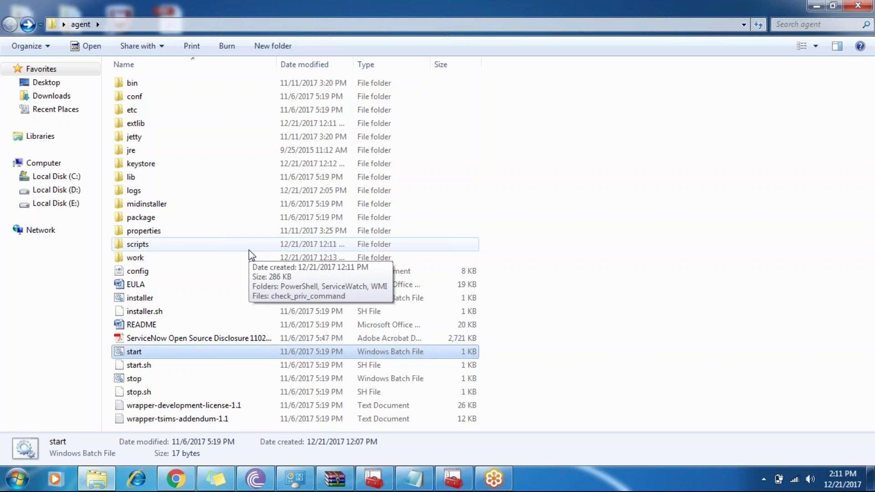
{"action": "double_click", "coordinate": [198, 349]}
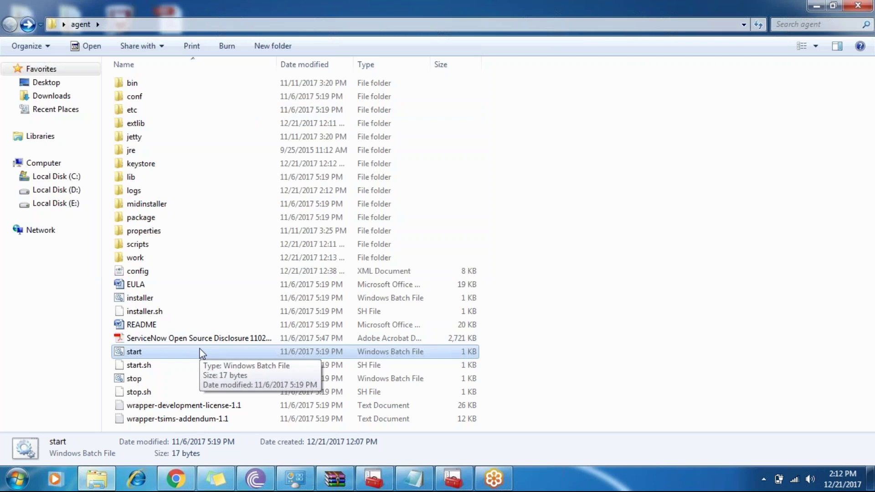
{"action": "left_click", "coordinate": [189, 484]}
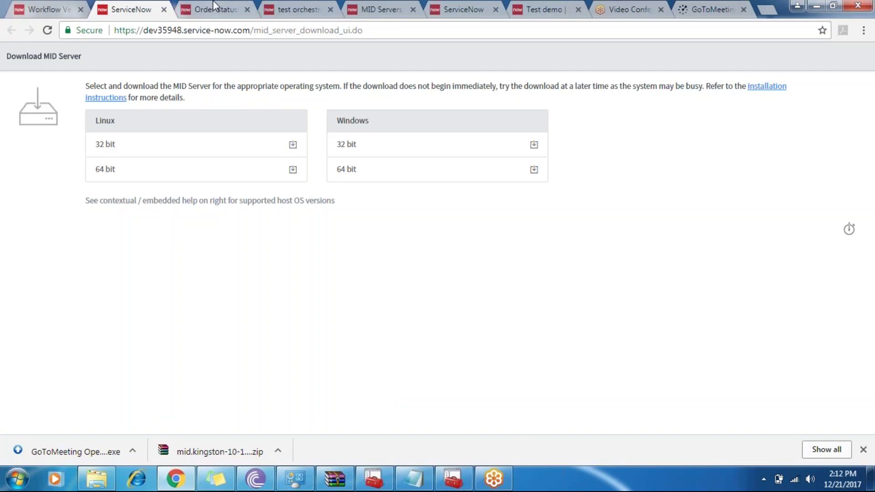
{"action": "left_click", "coordinate": [214, 7]}
{"action": "left_click", "coordinate": [321, 7]}
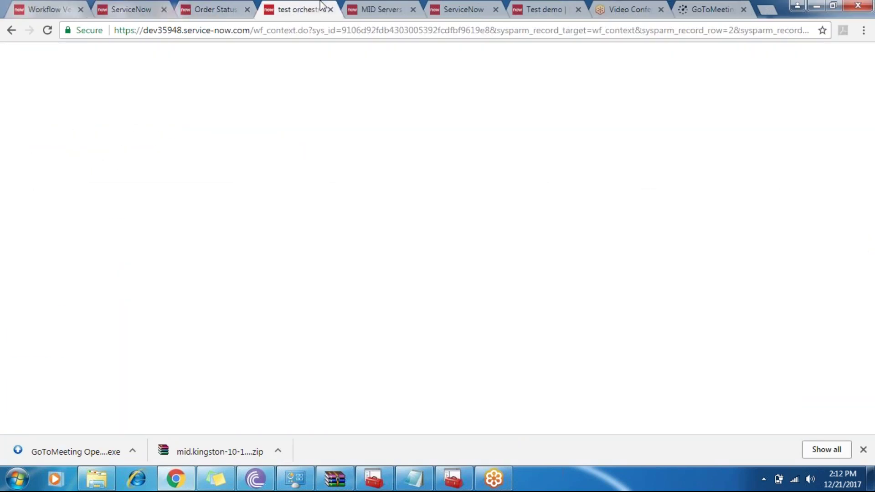
{"action": "left_click", "coordinate": [44, 6]}
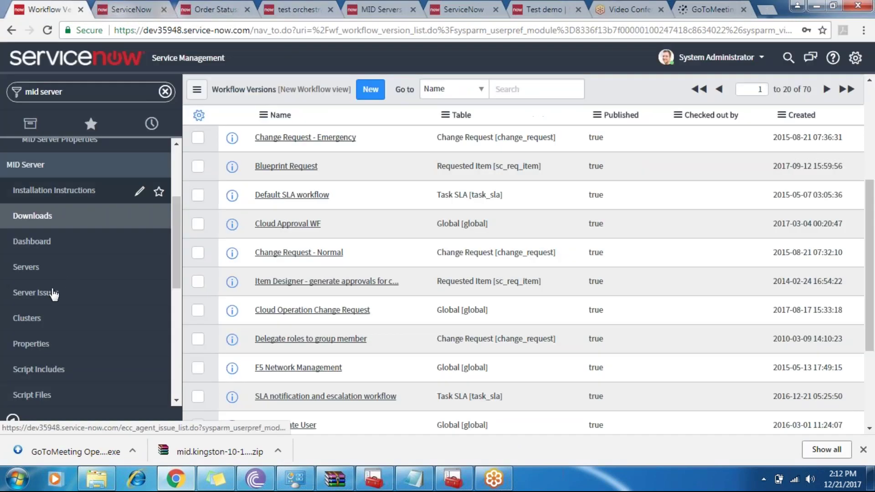
- Open MID Server > Servers in a new tab to see Test demo Up and validated
{"action": "left_click", "coordinate": [35, 273]}
{"action": "middle_click", "coordinate": [32, 268]}
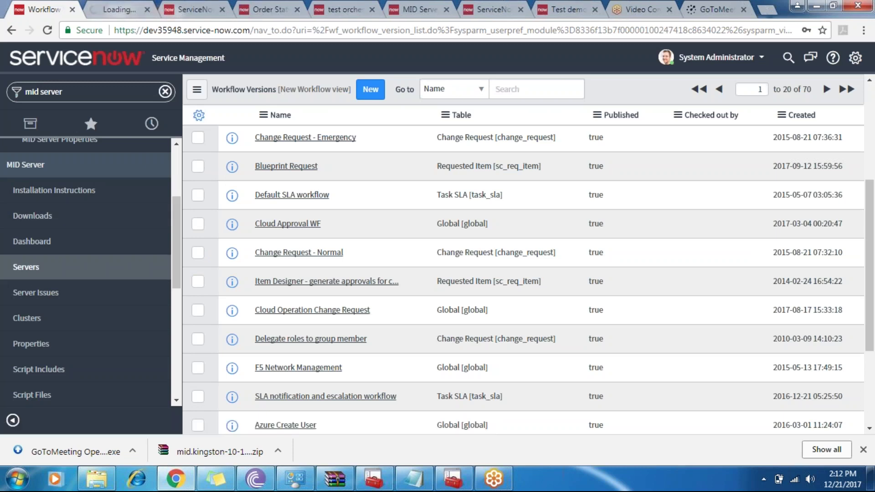
{"action": "key", "text": "ctrl+Tab"}
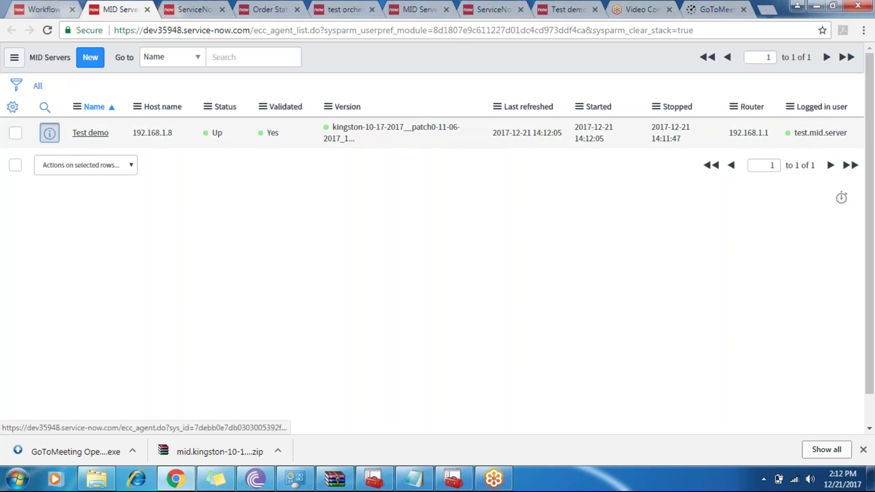
- Open the full Test demo record from its preview popup
{"action": "left_click", "coordinate": [49, 134]}
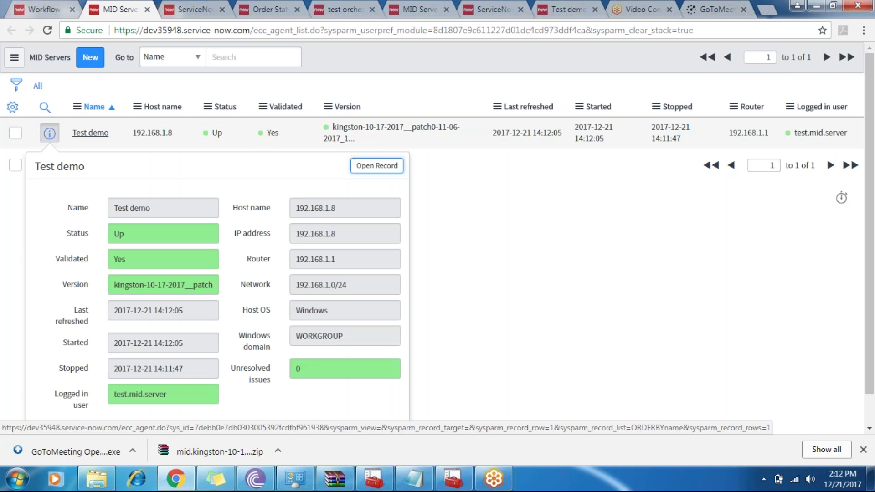
{"action": "left_click", "coordinate": [377, 165]}
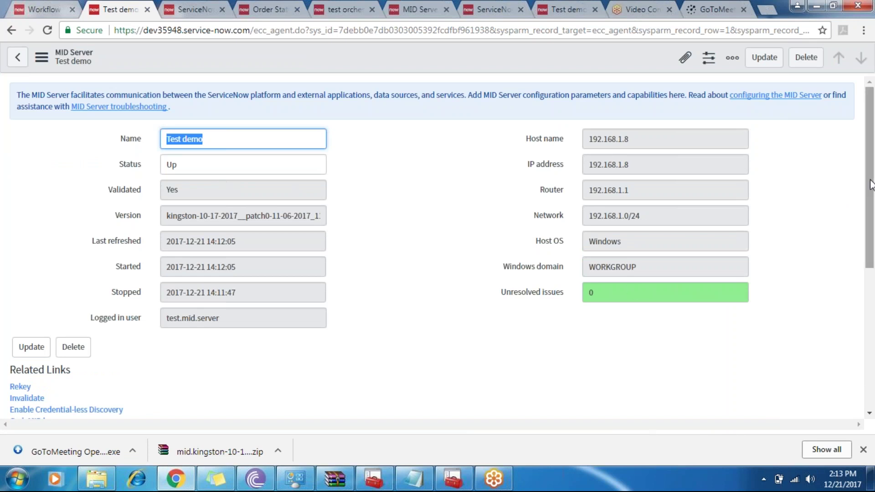
- Review the Test demo name, Status, Validated, Version and Last refreshed fields
{"action": "scroll", "coordinate": [872, 197], "scroll_direction": "down", "scroll_amount": 2}
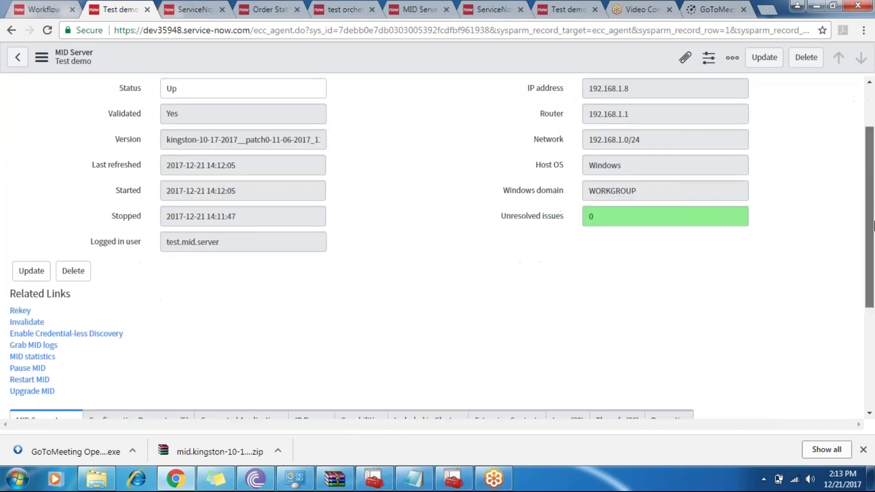
{"action": "scroll", "coordinate": [873, 200], "scroll_direction": "up", "scroll_amount": 2}
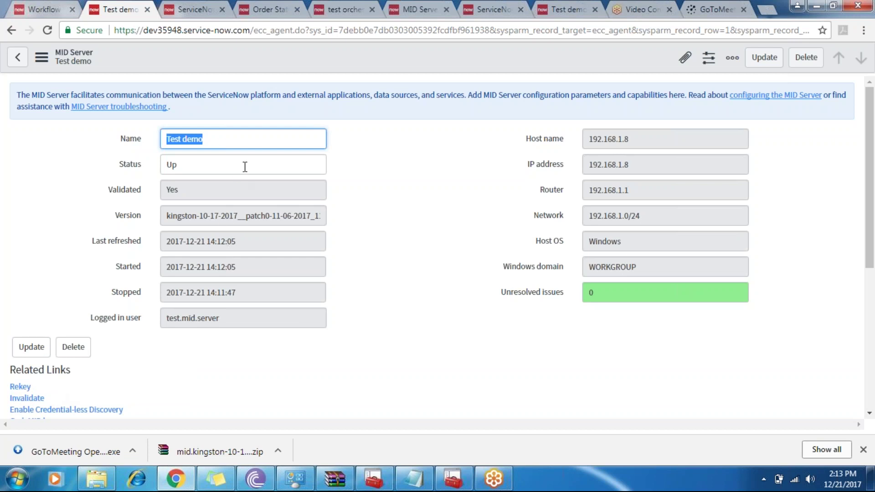
{"action": "left_click", "coordinate": [249, 137]}
{"action": "double_click", "coordinate": [250, 137]}
{"action": "left_click", "coordinate": [249, 137]}
{"action": "key", "text": "Tab"}
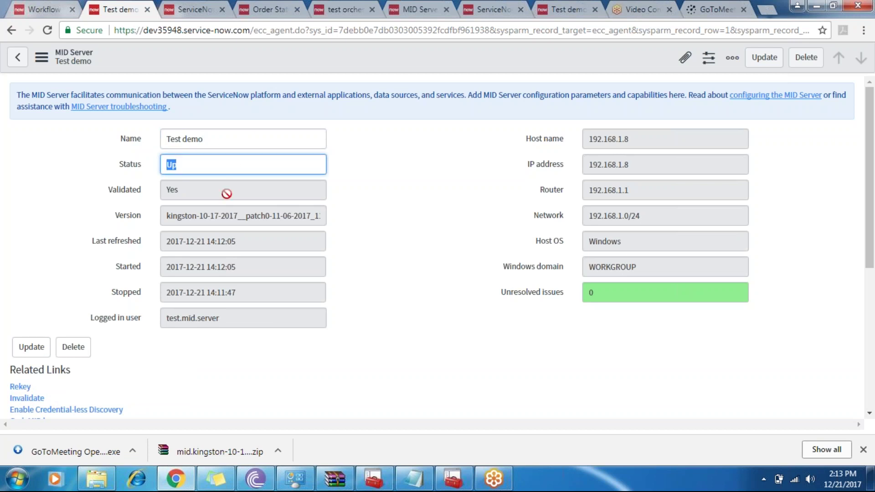
{"action": "key", "text": "Tab"}
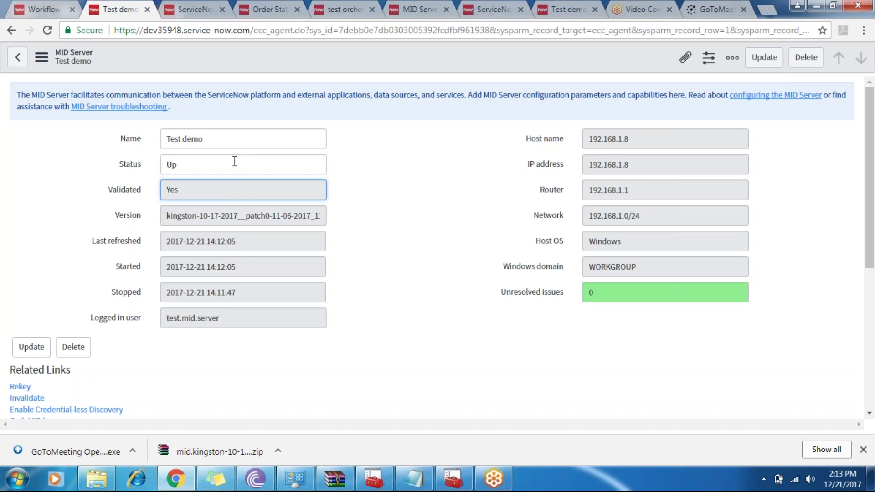
{"action": "key", "text": "Tab"}
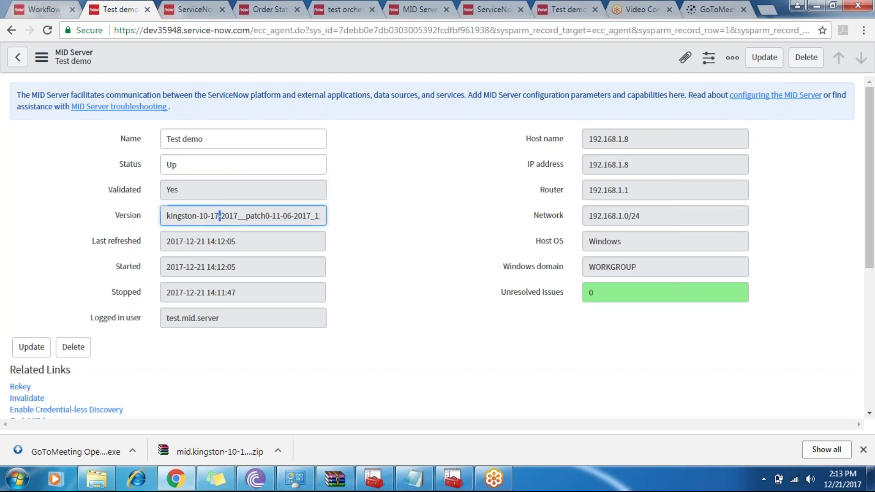
{"action": "left_click", "coordinate": [218, 242]}
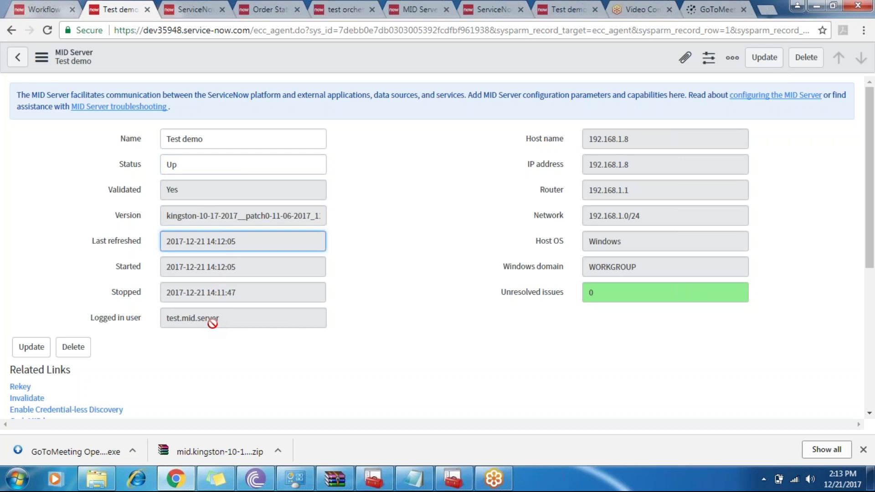
- Check host 192.168.1.8, Router and Network, then scroll down to the empty MID Server Issues list
{"action": "double_click", "coordinate": [659, 141]}
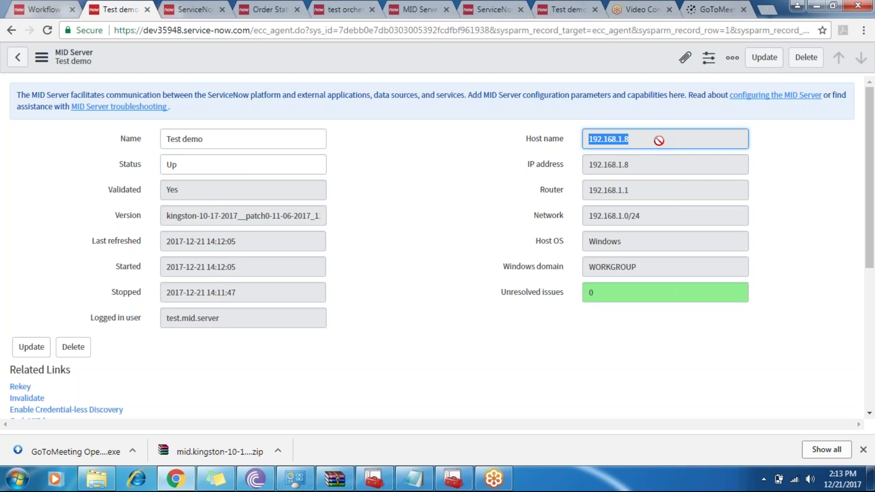
{"action": "left_click", "coordinate": [647, 139]}
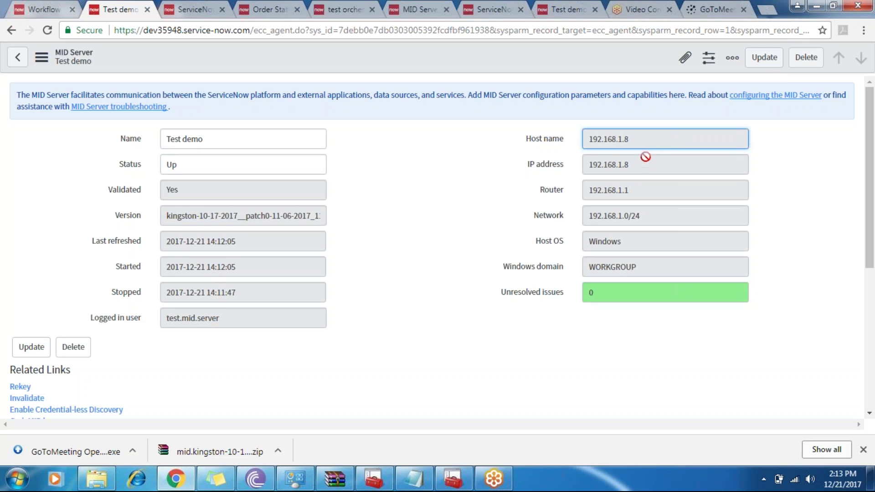
{"action": "double_click", "coordinate": [645, 142]}
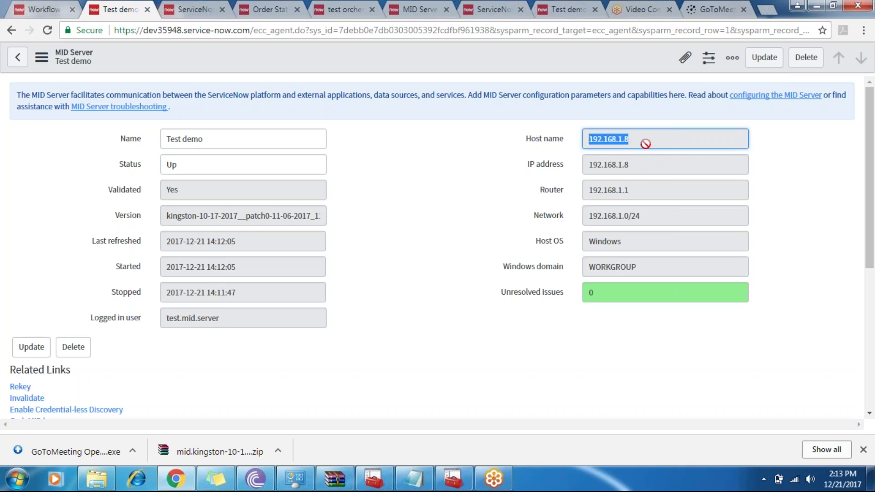
{"action": "left_click", "coordinate": [643, 194]}
{"action": "left_click", "coordinate": [639, 217]}
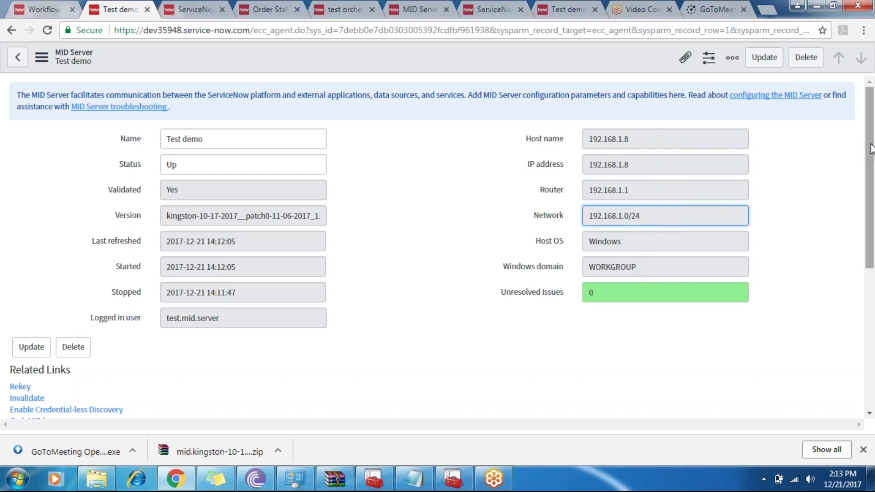
{"action": "left_click_drag", "start_coordinate": [872, 148], "coordinate": [871, 264]}
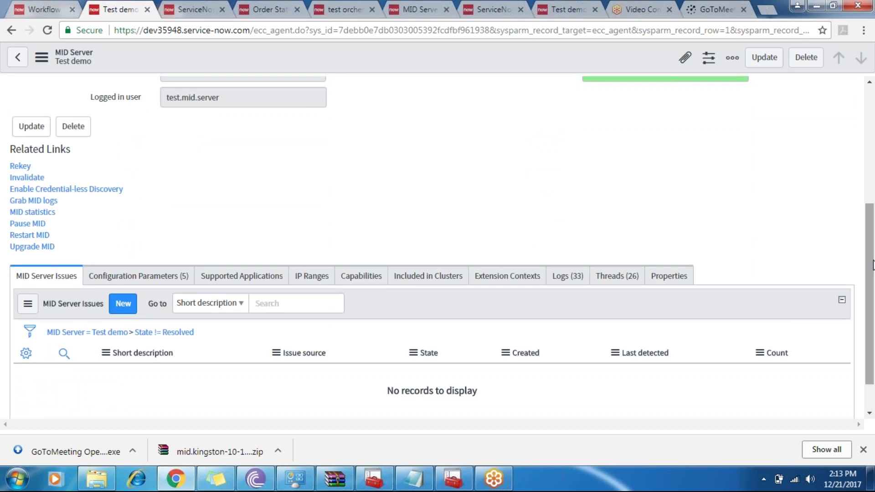
- Check IP Ranges, Capabilities, Threads and Included in Clusters, confirming no cluster memberships yet
{"action": "left_click", "coordinate": [293, 286]}
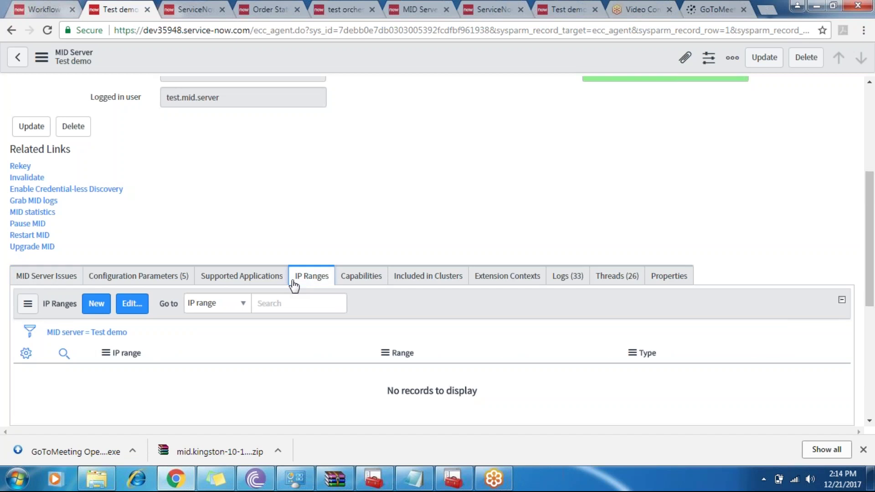
{"action": "left_click", "coordinate": [351, 288]}
{"action": "left_click", "coordinate": [425, 286]}
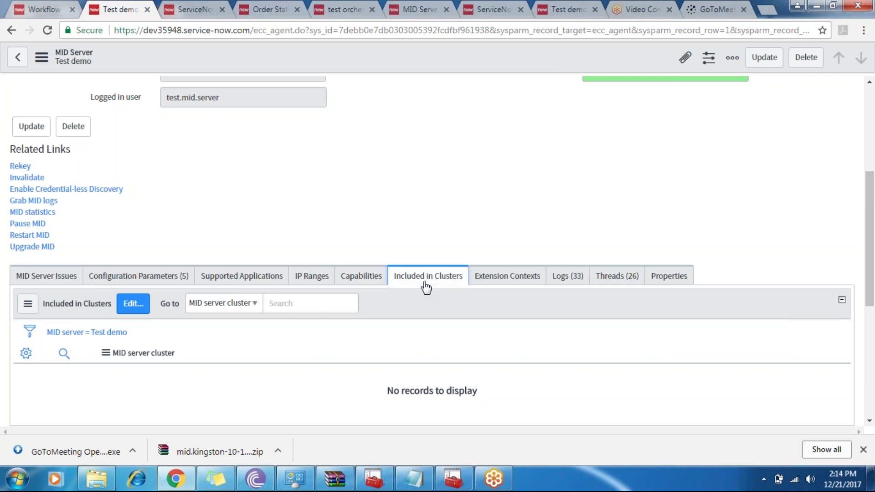
{"action": "left_click", "coordinate": [614, 286]}
{"action": "left_click", "coordinate": [303, 287]}
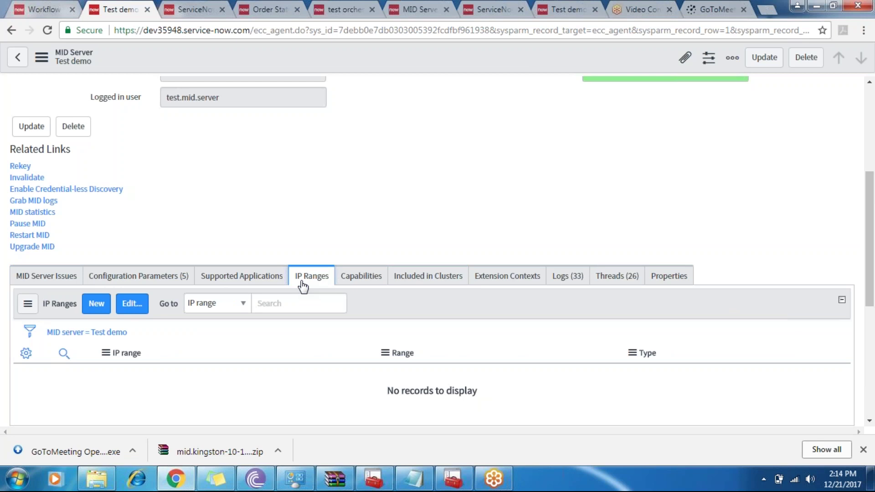
{"action": "left_click", "coordinate": [427, 288]}
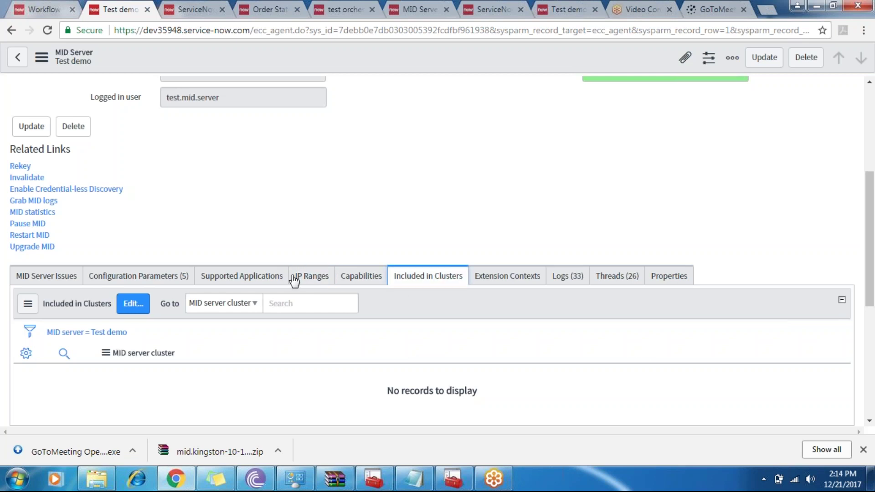
{"action": "left_click", "coordinate": [45, 2]}
- Filter the navigator for 'cluster' and open MID Server > Clusters for a new cluster
{"action": "key", "text": "BackSpace"}
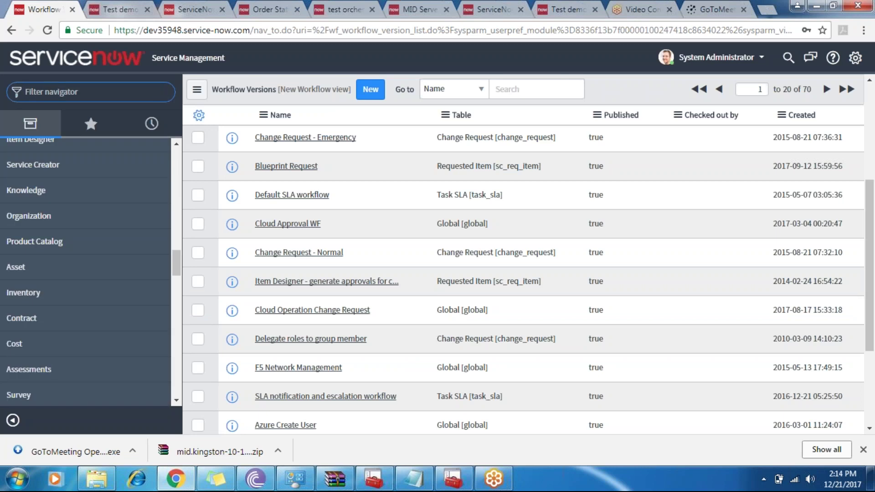
{"action": "type", "text": "cluster"}
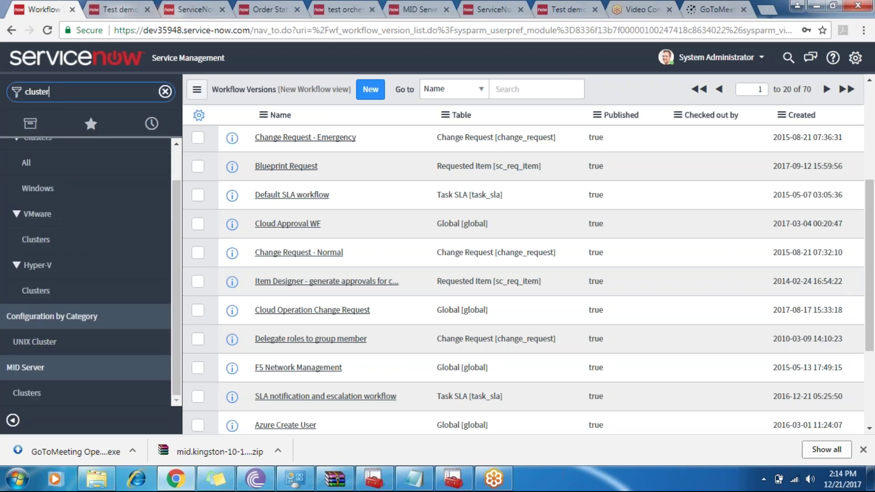
{"action": "left_click", "coordinate": [46, 394]}
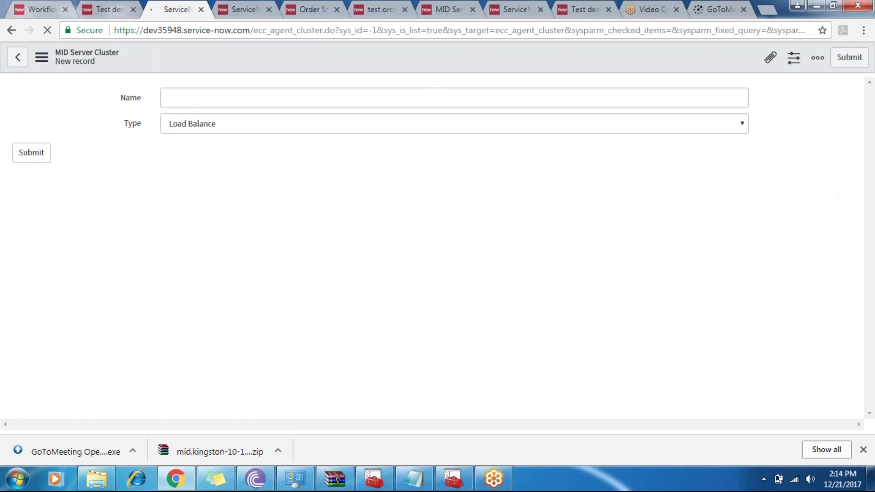
- Name the cluster 'test', save it, and keep Type as Load Balance
{"action": "type", "text": "test"}
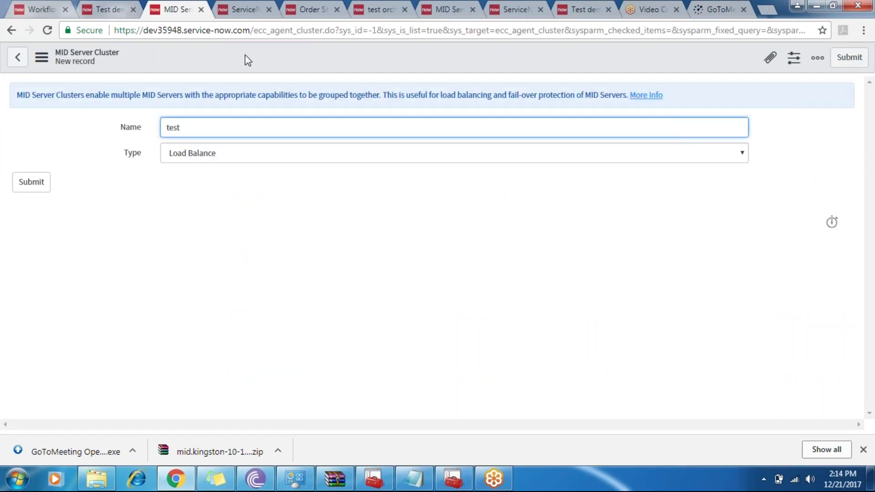
{"action": "right_click", "coordinate": [245, 57]}
{"action": "left_click", "coordinate": [253, 64]}
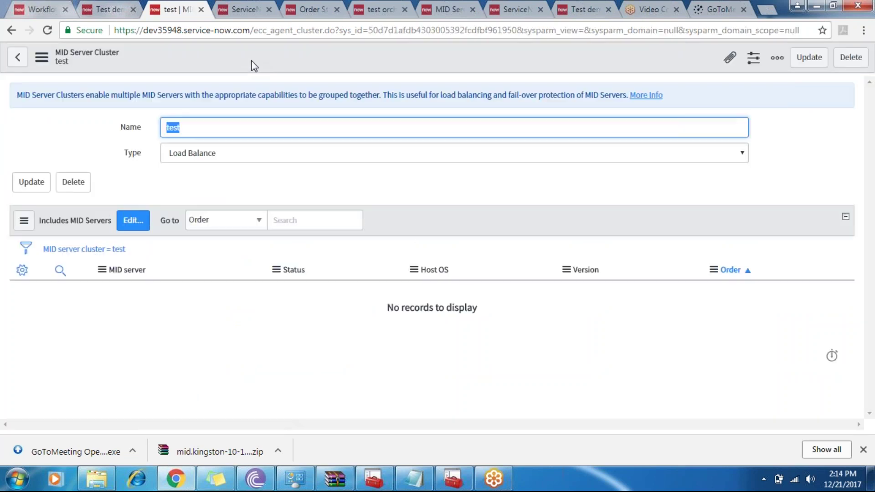
{"action": "left_click", "coordinate": [235, 156]}
{"action": "left_click", "coordinate": [234, 157]}
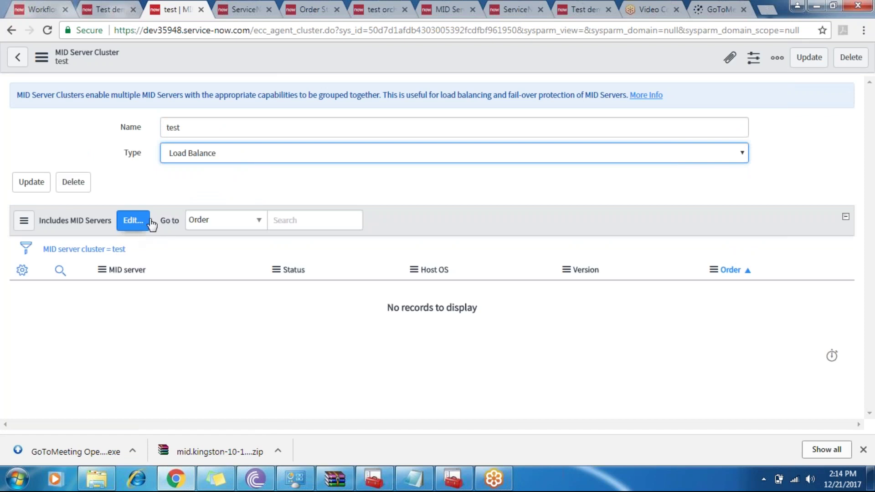
- Include the Test demo MID server in the test cluster's member list
{"action": "left_click", "coordinate": [141, 233]}
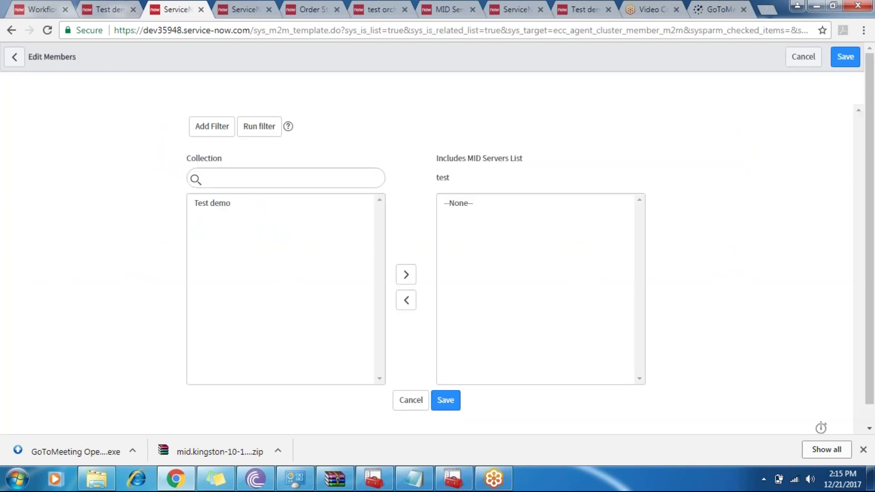
{"action": "double_click", "coordinate": [224, 208]}
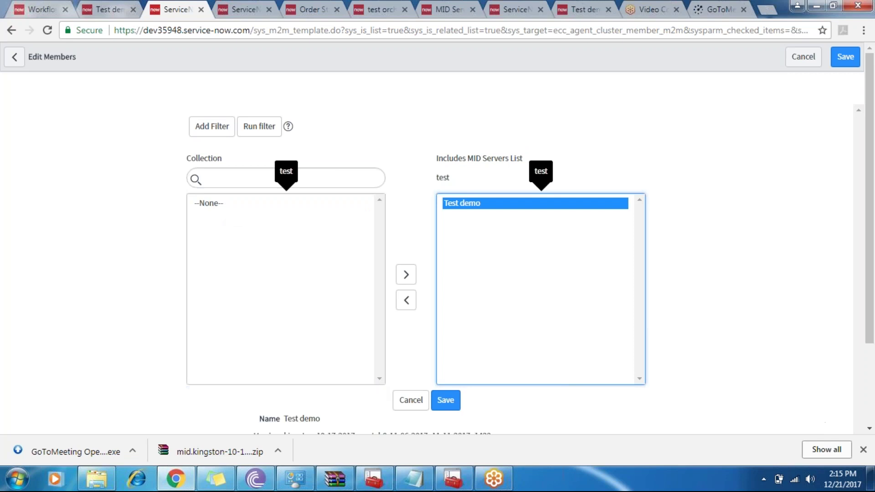
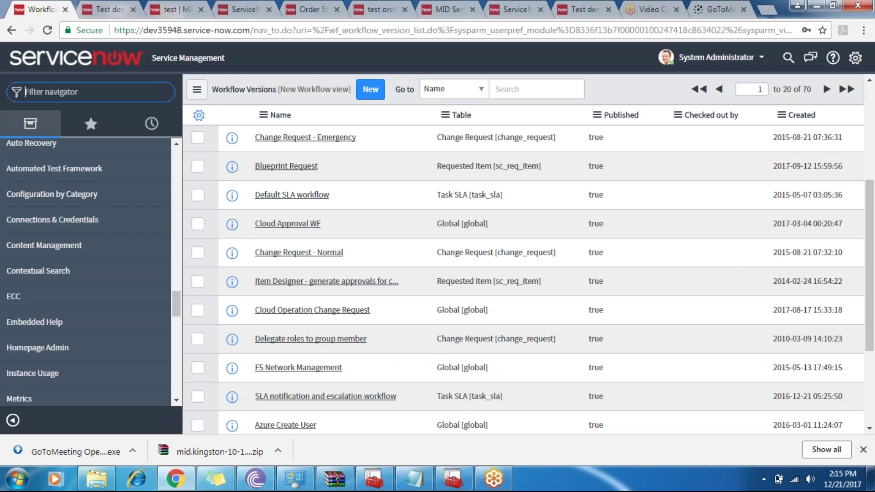
- Filter the navigator for 'mid server' and open MID Server > Servers in a new tab
{"action": "type", "text": "d server"}
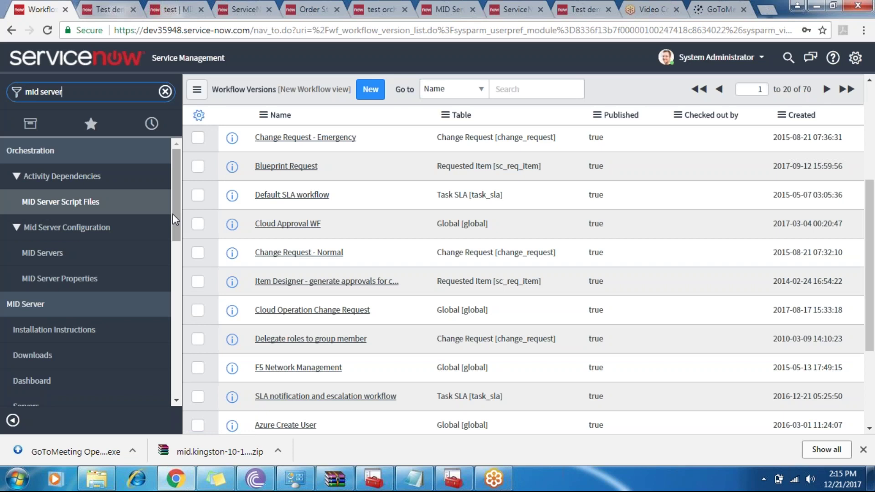
{"action": "scroll", "coordinate": [173, 242], "scroll_direction": "down", "scroll_amount": 2}
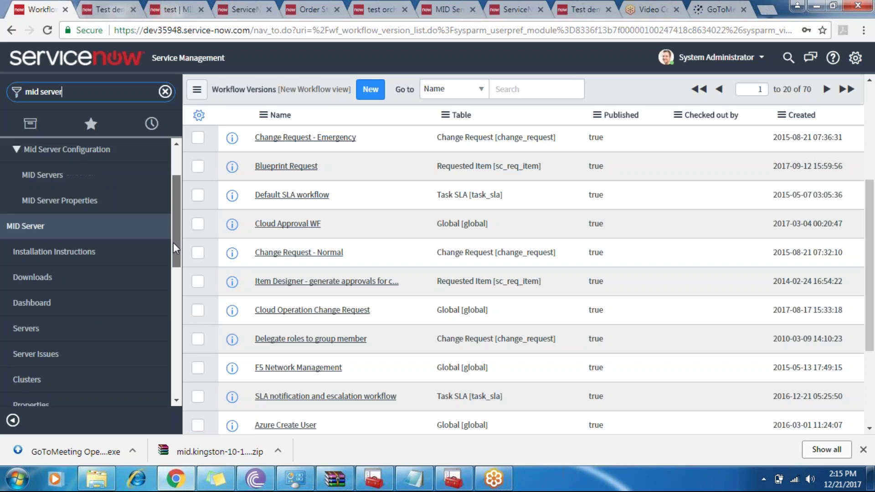
{"action": "middle_click", "coordinate": [28, 321]}
{"action": "left_click", "coordinate": [98, 9]}
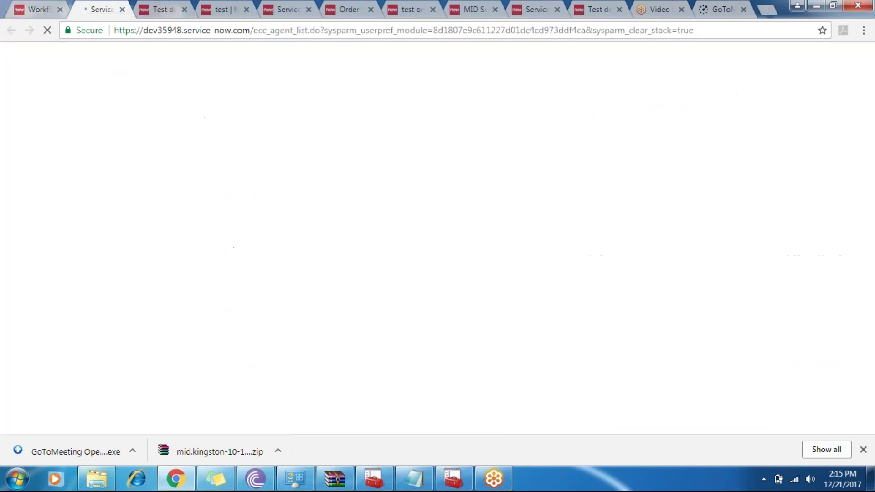
- Load the Test demo MID server record and show its Capabilities list
{"action": "key", "text": "F5"}
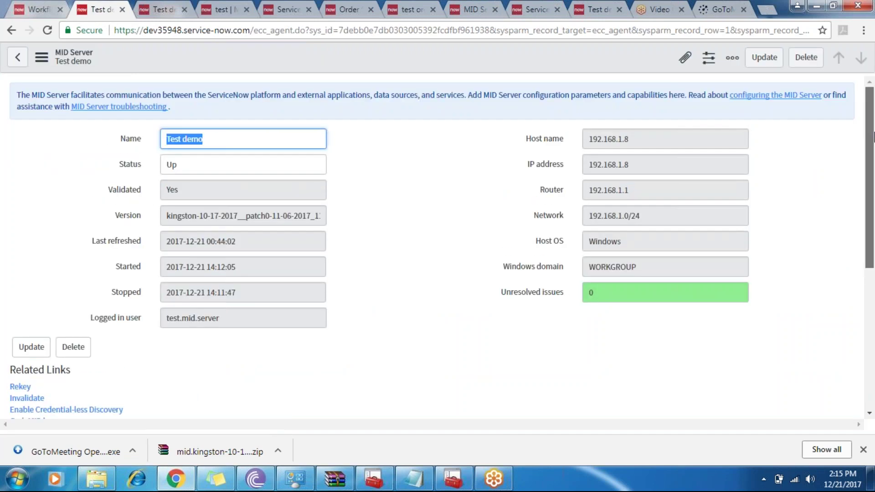
{"action": "scroll", "coordinate": [361, 297], "scroll_direction": "down", "scroll_amount": 4}
{"action": "left_click", "coordinate": [361, 297]}
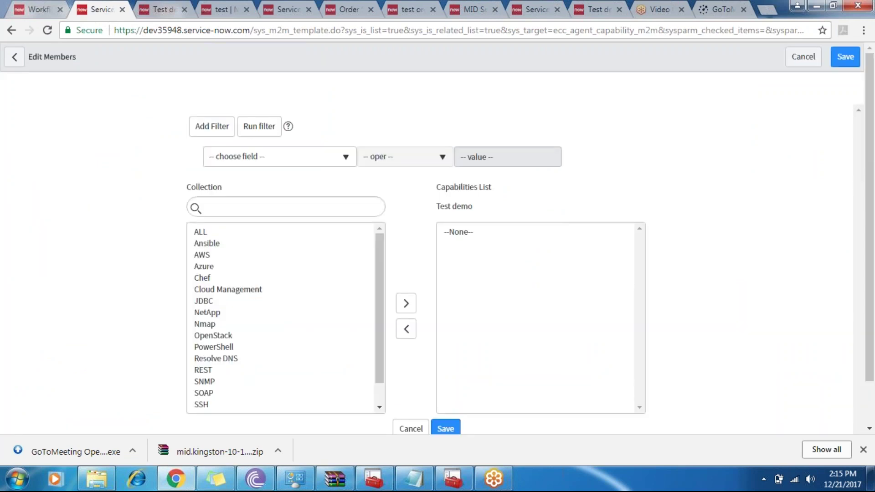
- Add PowerShell to the Test demo MID server's capabilities and save
{"action": "double_click", "coordinate": [214, 345]}
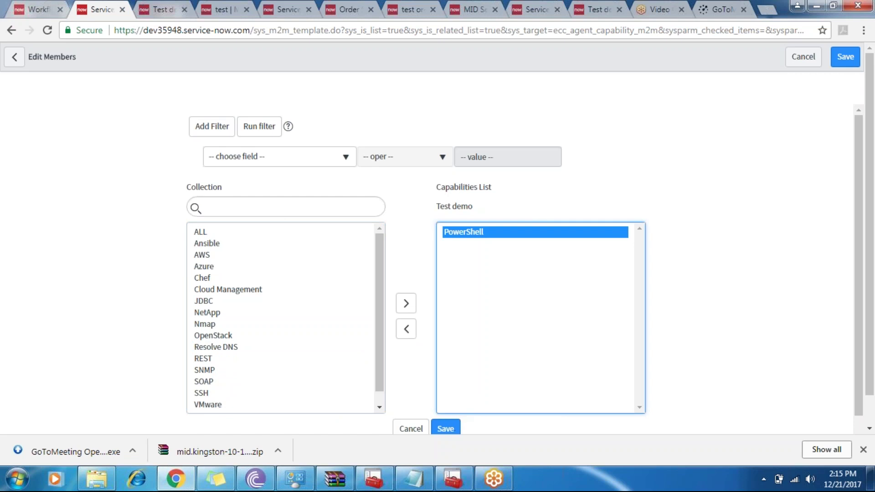
{"action": "left_click", "coordinate": [445, 429]}
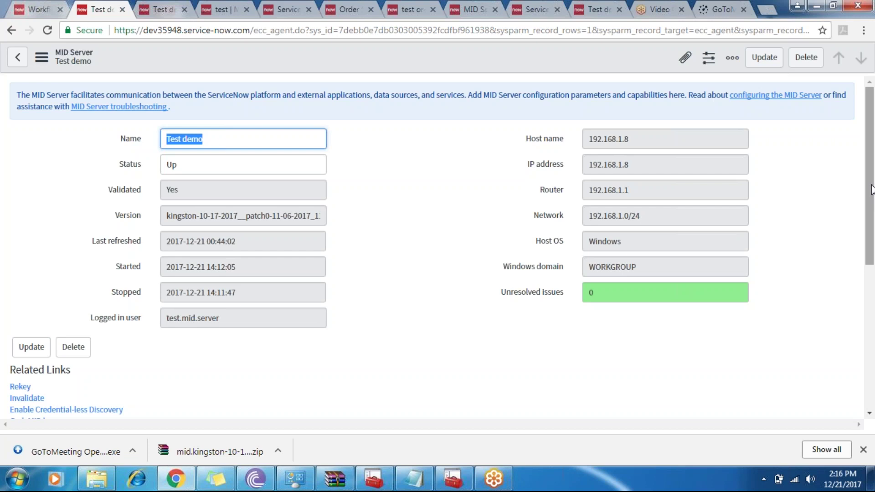
{"action": "scroll", "coordinate": [871, 249], "scroll_direction": "down", "scroll_amount": 5}
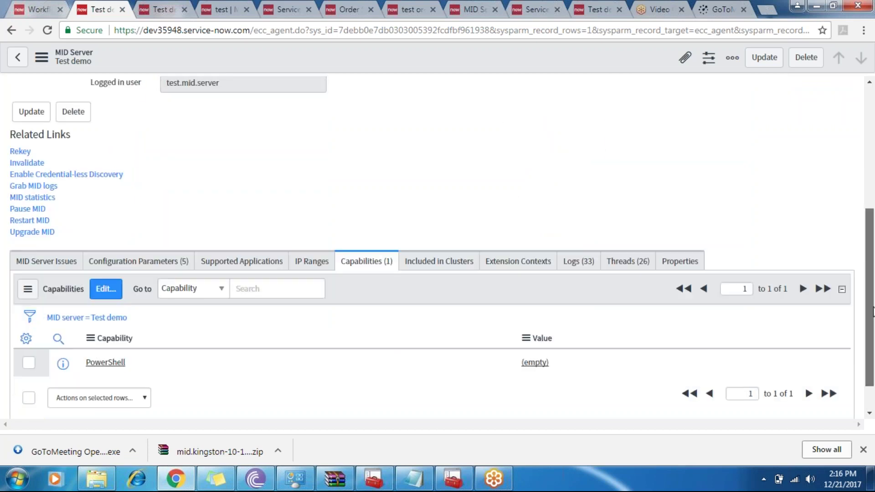
- Bring up the 'test' MID Server Cluster record and its Type choices
{"action": "left_click", "coordinate": [167, 8]}
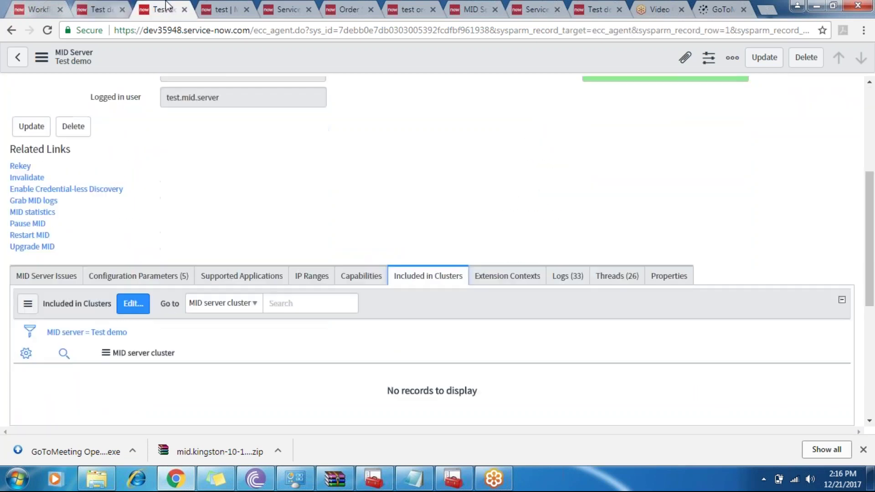
{"action": "left_click", "coordinate": [229, 6]}
{"action": "left_click", "coordinate": [235, 191]}
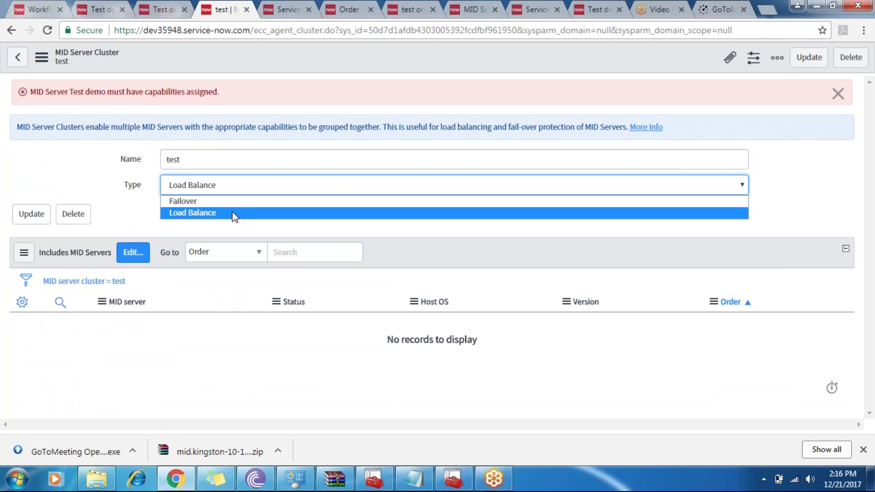
- Set the test cluster type to Failover, then view the Test demo server's empty IP Ranges list
{"action": "left_click", "coordinate": [234, 214]}
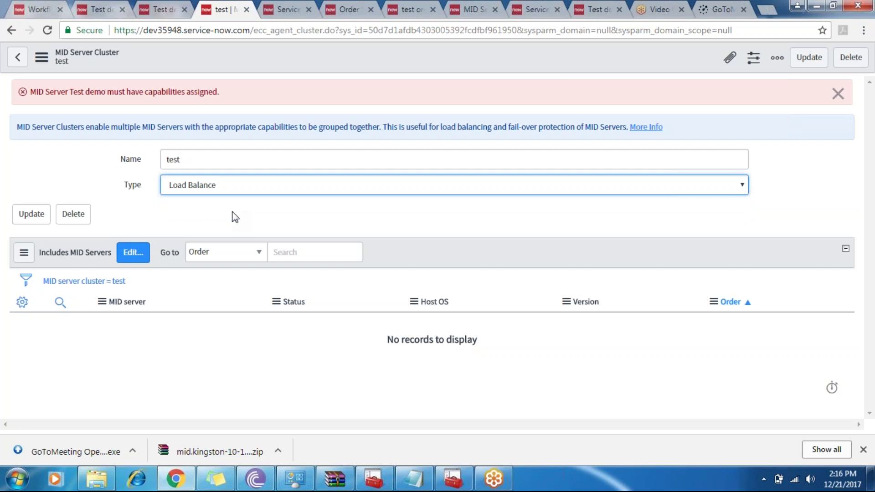
{"action": "left_click", "coordinate": [238, 194]}
{"action": "left_click", "coordinate": [238, 203]}
{"action": "left_click", "coordinate": [178, 6]}
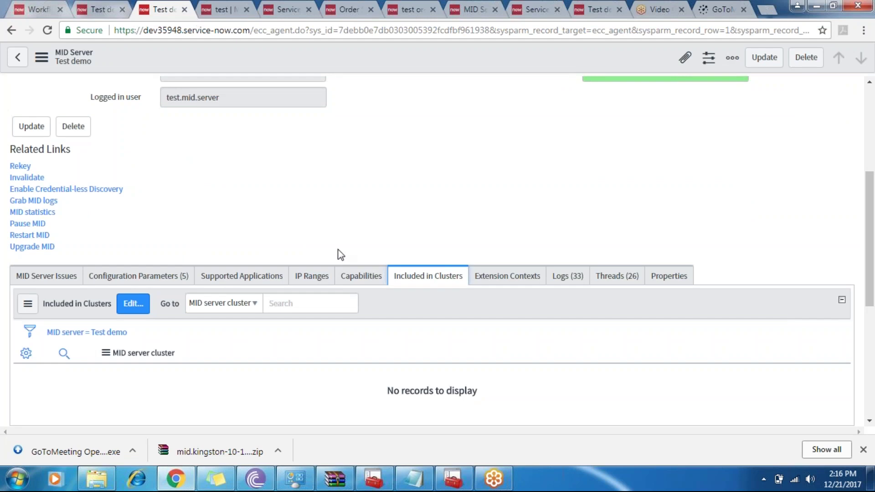
{"action": "left_click", "coordinate": [317, 284]}
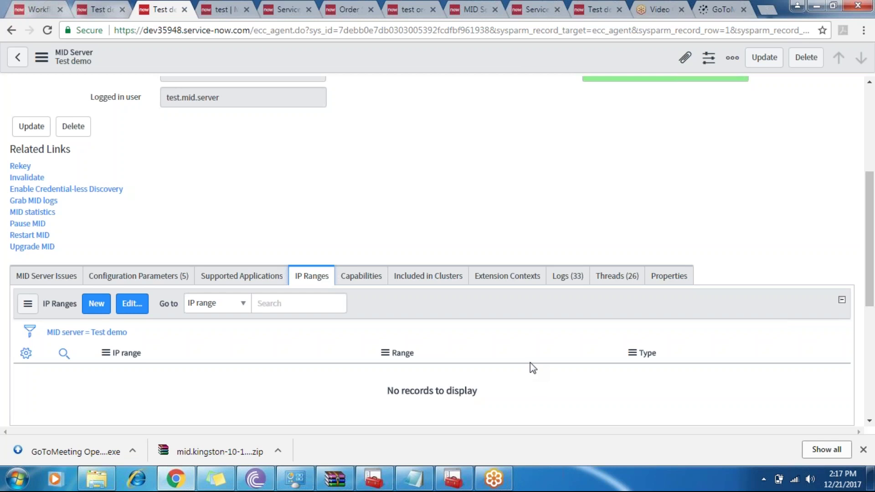
- Close the Download MID Server, Order Status, workflow context and MID Servers pages
{"action": "left_click", "coordinate": [223, 5]}
{"action": "left_click", "coordinate": [93, 7]}
{"action": "left_click", "coordinate": [53, 1]}
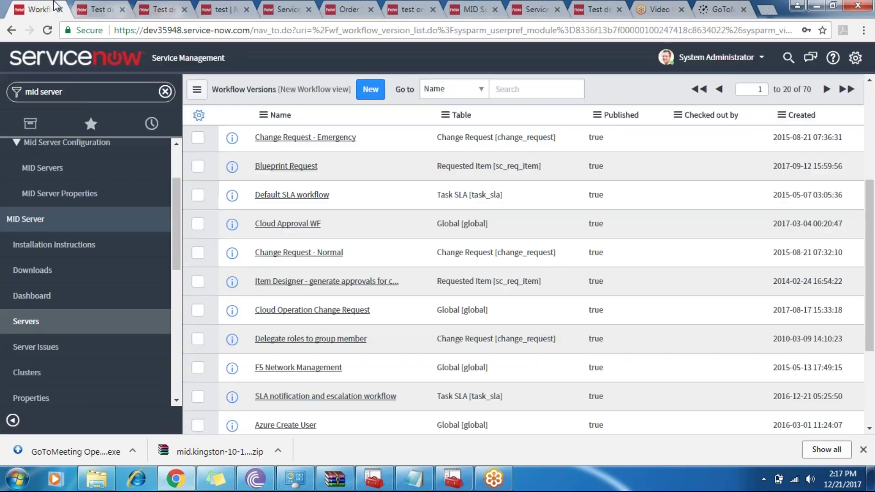
{"action": "left_click", "coordinate": [285, 6]}
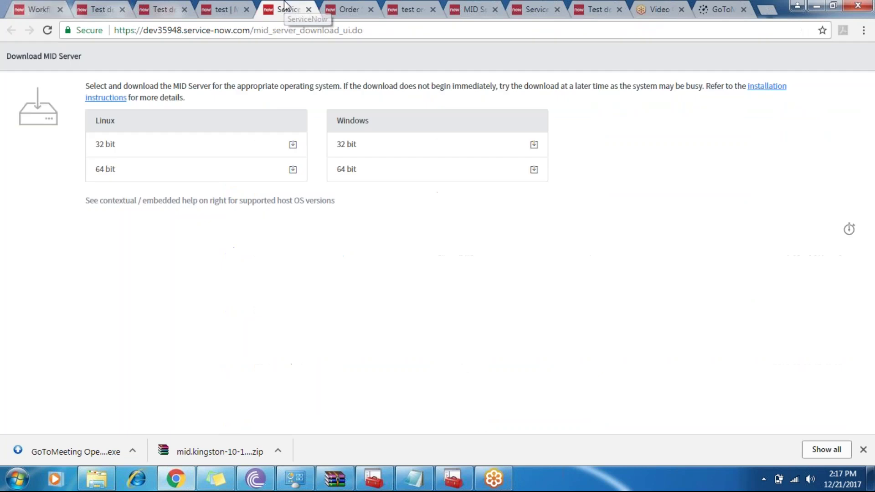
{"action": "left_click", "coordinate": [313, 10]}
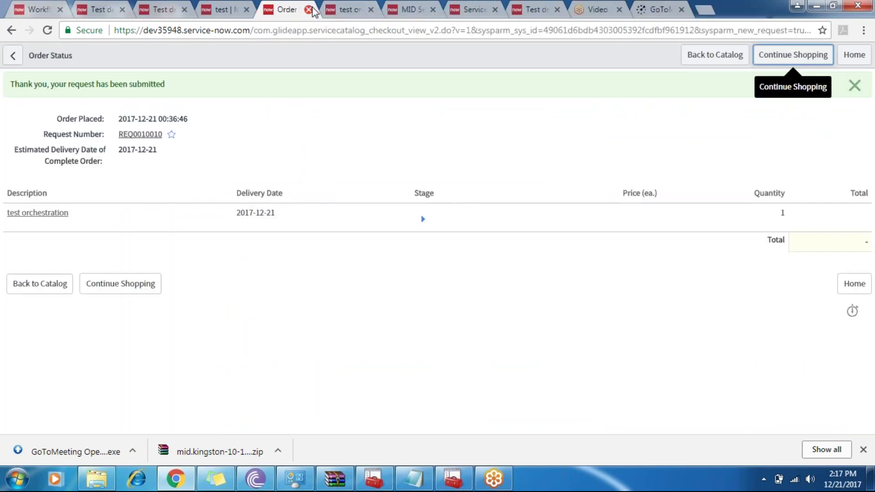
{"action": "left_click", "coordinate": [313, 10]}
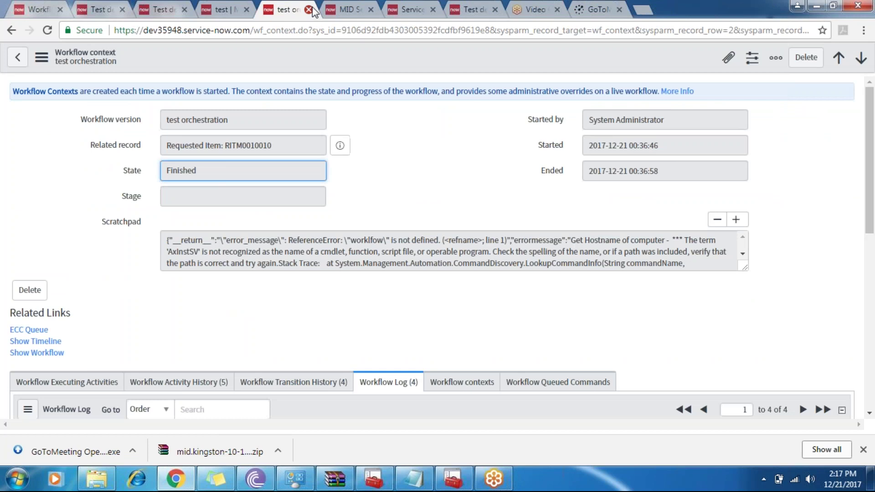
{"action": "left_click", "coordinate": [314, 10]}
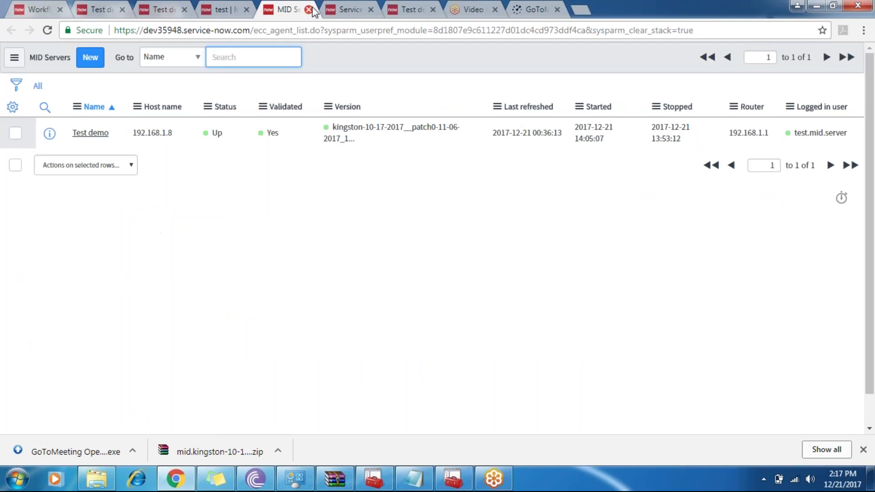
{"action": "left_click", "coordinate": [308, 10]}
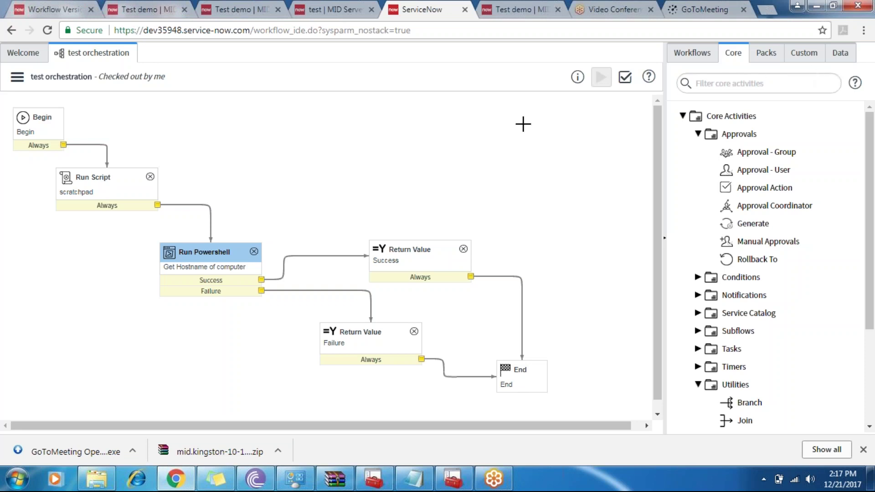
- Review the Run Script activity's script setting scratchpad mid_server from mid_server_hostname
{"action": "left_click", "coordinate": [116, 201]}
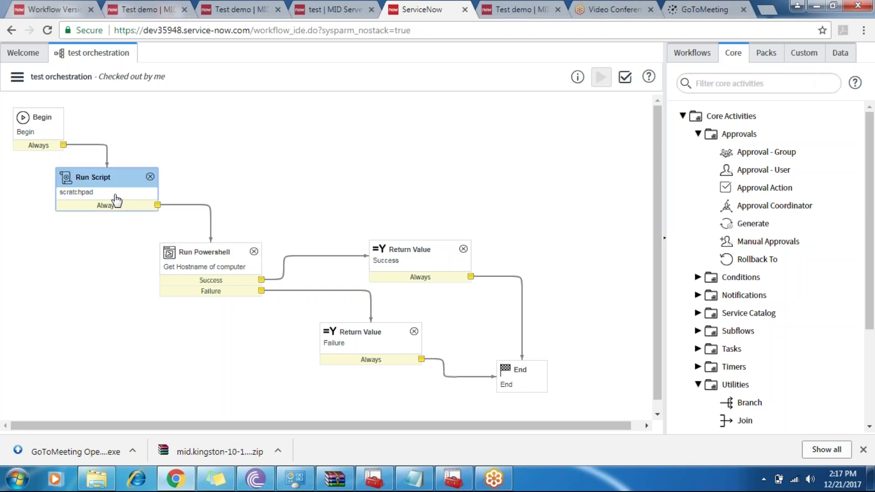
{"action": "double_click", "coordinate": [124, 190]}
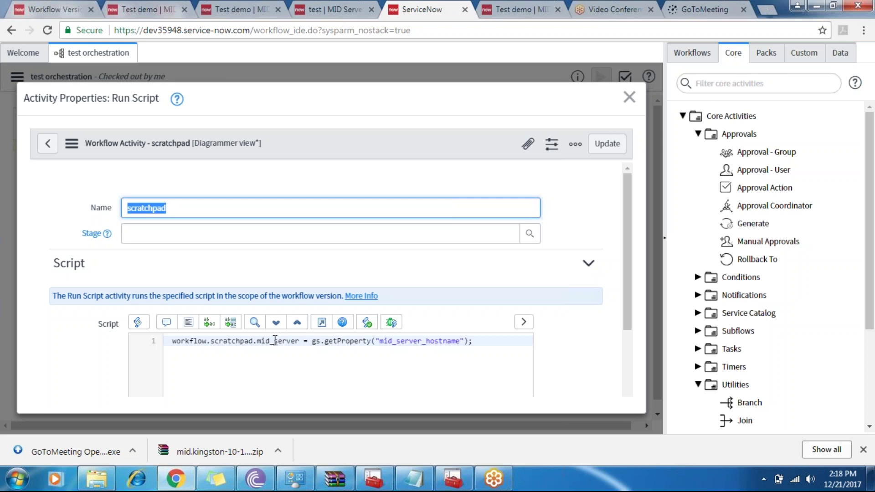
{"action": "double_click", "coordinate": [275, 341]}
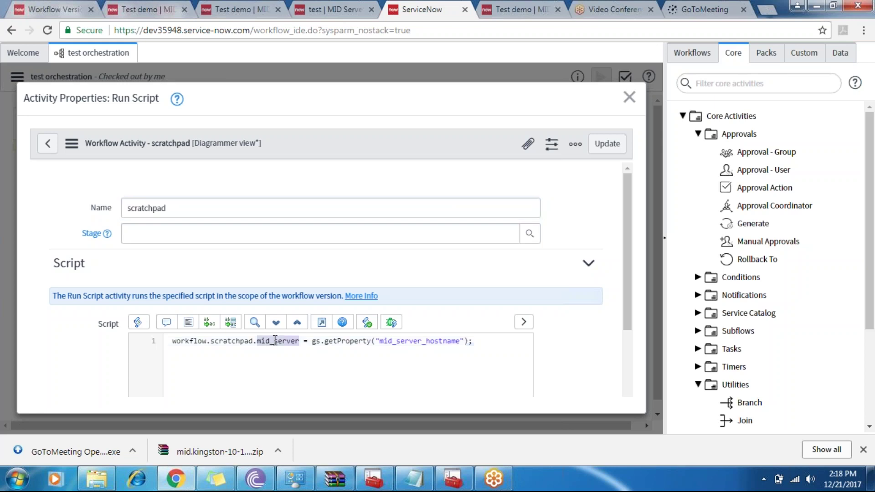
{"action": "double_click", "coordinate": [236, 340]}
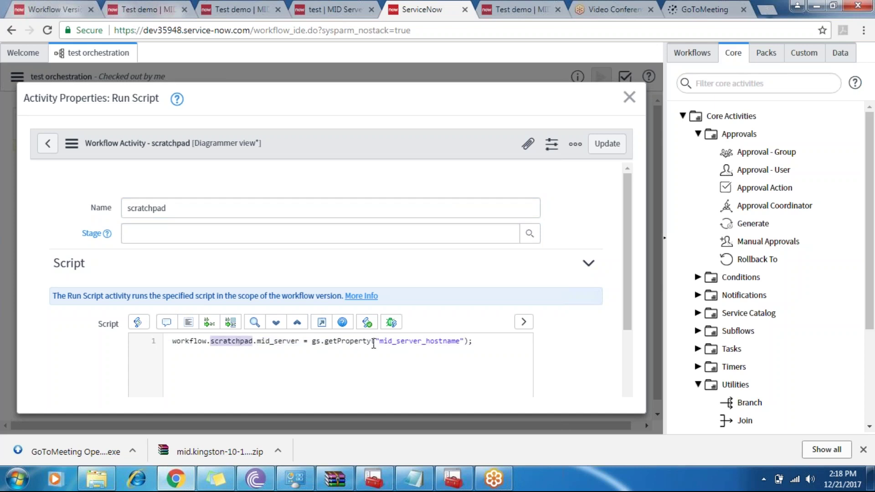
{"action": "key", "text": "End"}
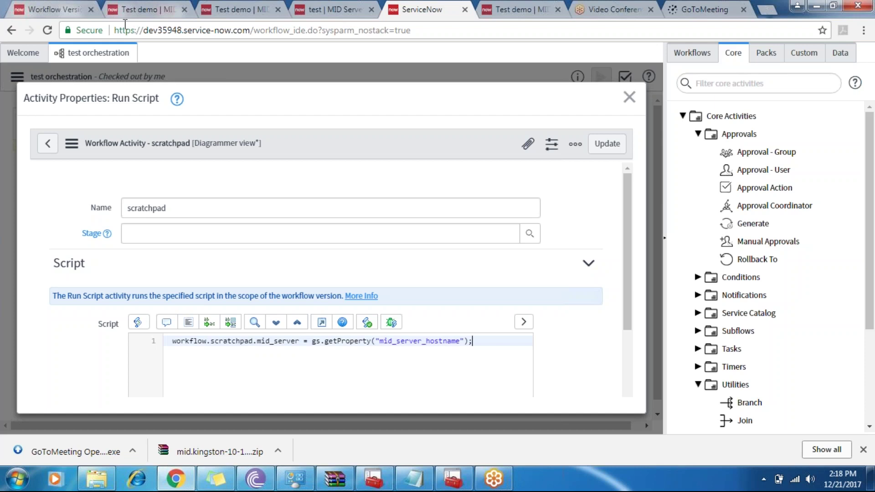
- Return to the Workflow Versions list and clear the navigator filter
{"action": "left_click", "coordinate": [79, 1]}
{"action": "left_click", "coordinate": [78, 89]}
{"action": "key", "text": "BackSpace"}
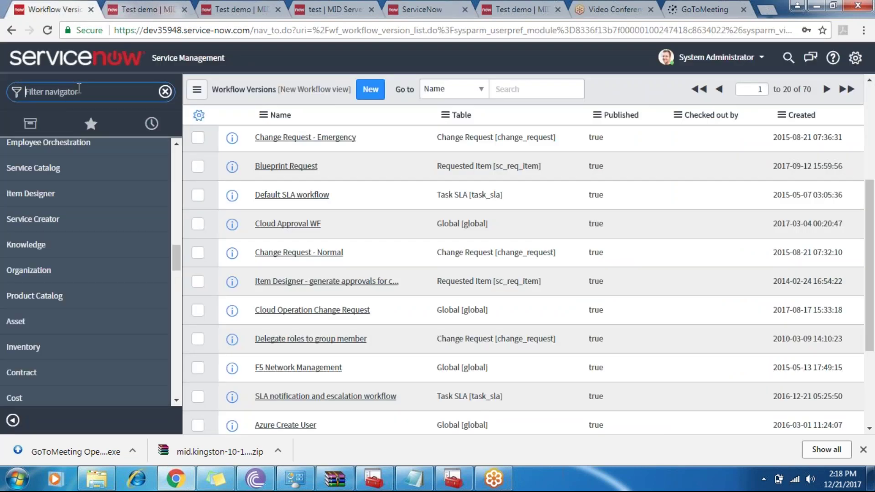
{"action": "type", "text": "sys_"}
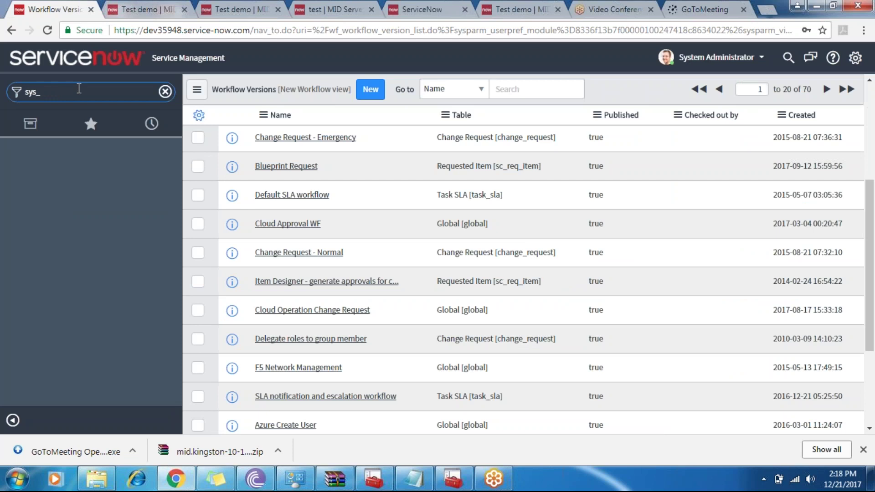
{"action": "type", "text": "properties.LIST"}
{"action": "key", "text": "Return"}
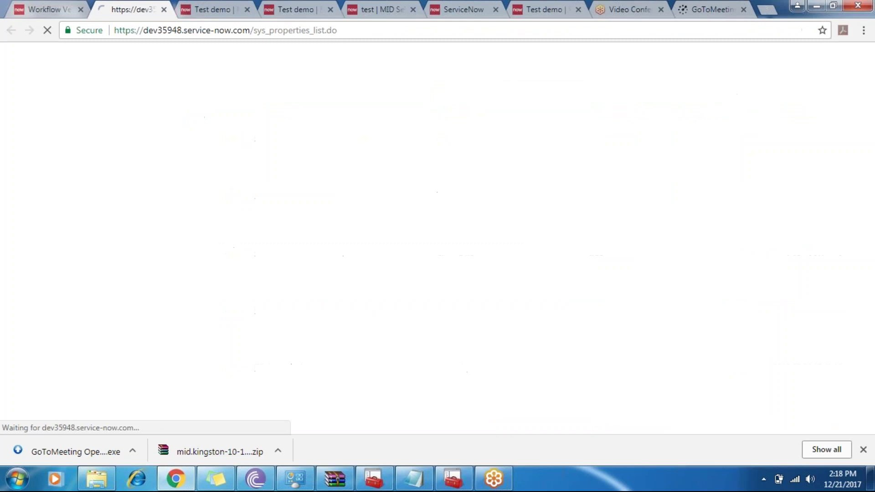
{"action": "left_click", "coordinate": [290, 1]}
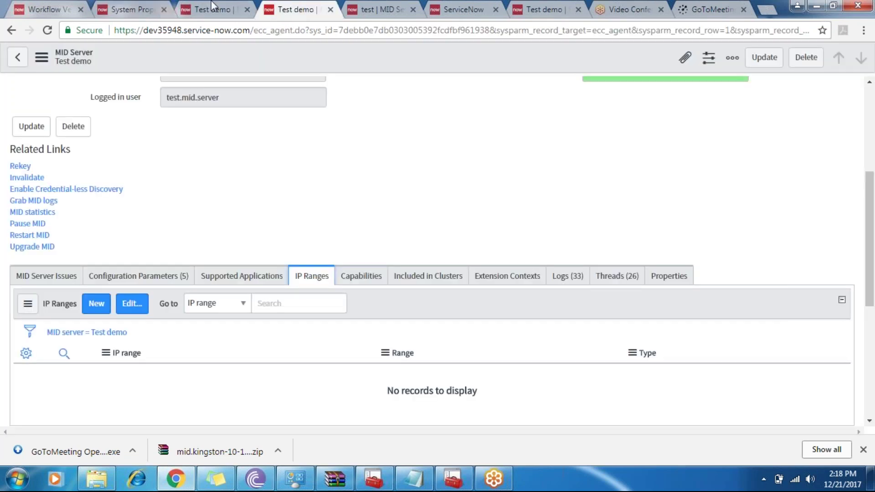
{"action": "left_click", "coordinate": [212, 5]}
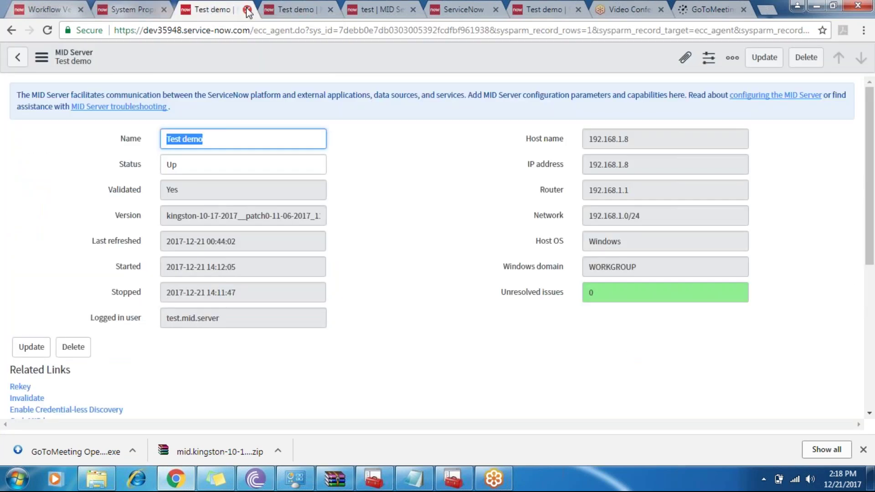
{"action": "left_click", "coordinate": [247, 10]}
{"action": "left_click", "coordinate": [247, 10]}
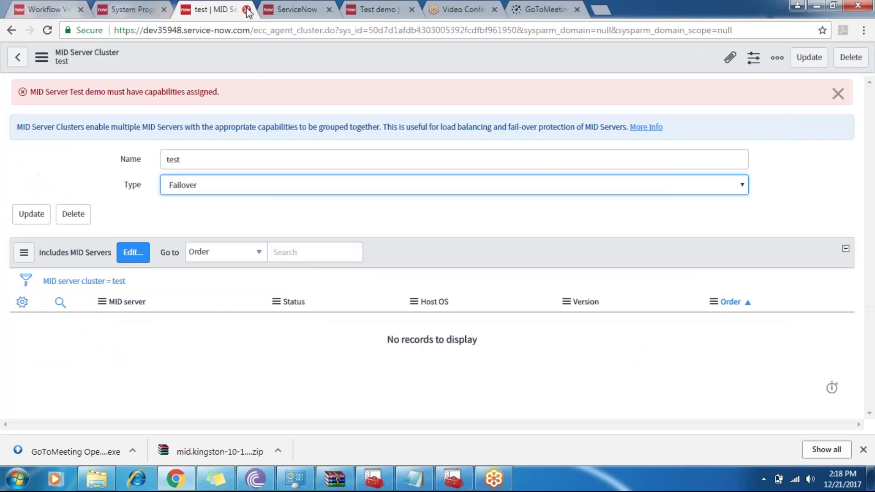
{"action": "left_click", "coordinate": [247, 10]}
{"action": "left_click", "coordinate": [498, 94]}
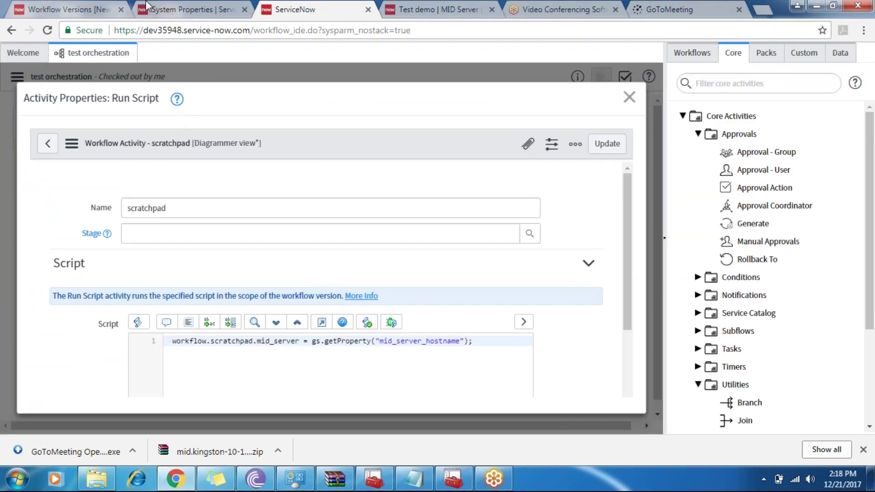
{"action": "left_click", "coordinate": [179, 6]}
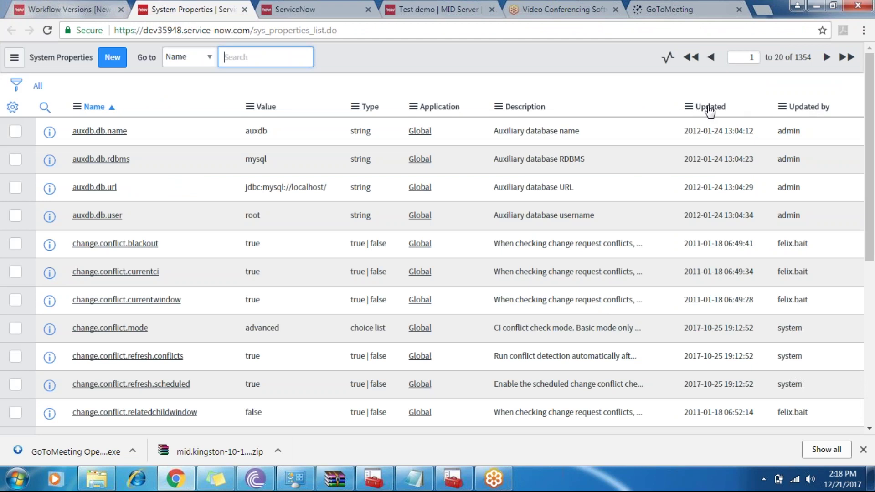
{"action": "left_click", "coordinate": [709, 108]}
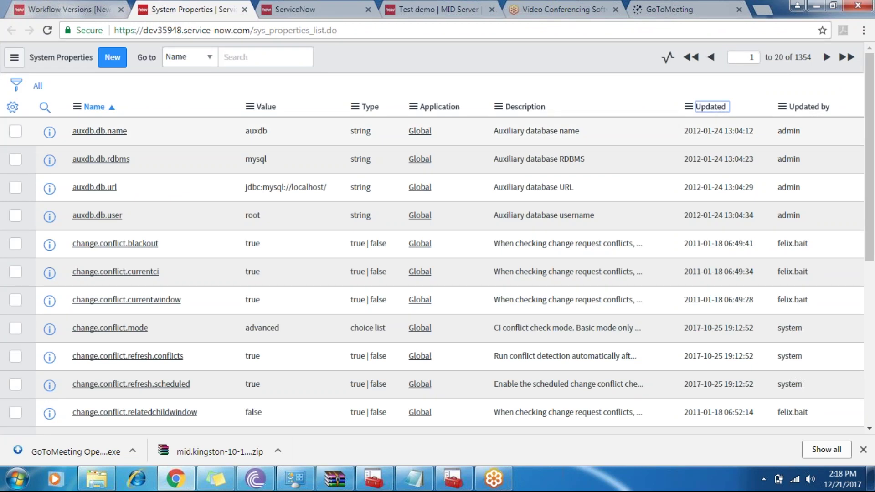
{"action": "left_click", "coordinate": [144, 132]}
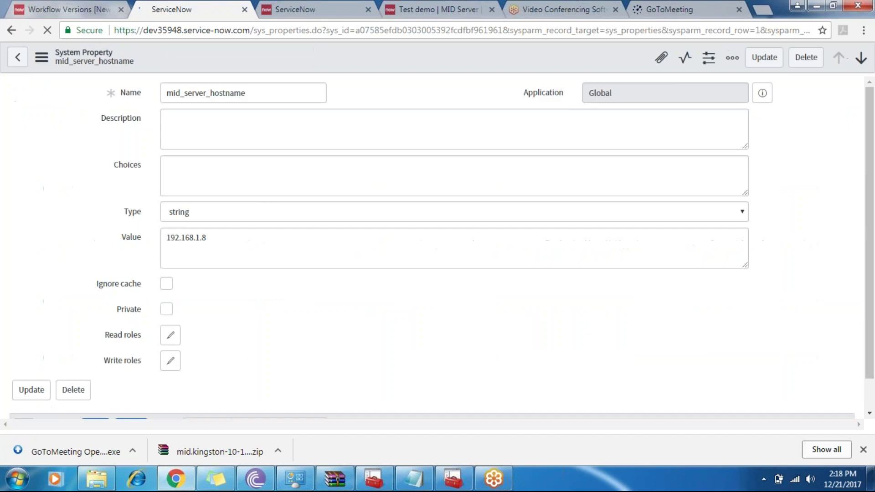
{"action": "triple_click", "coordinate": [250, 251]}
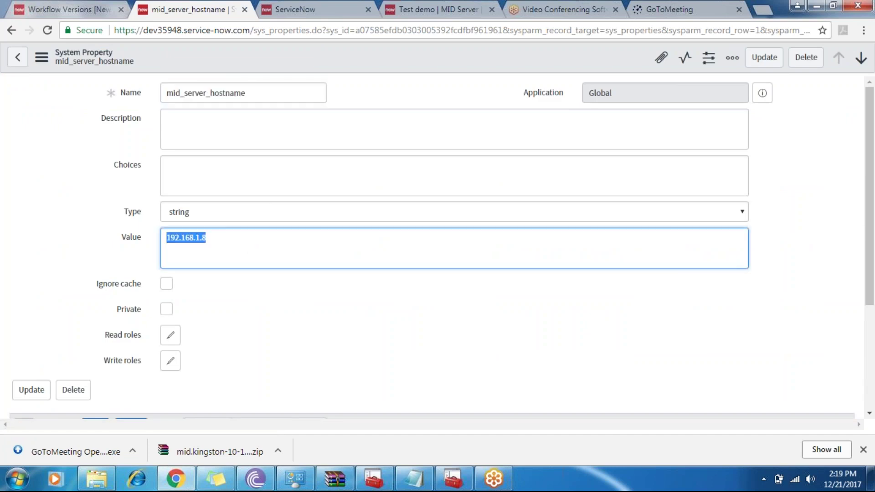
{"action": "left_click", "coordinate": [279, 22]}
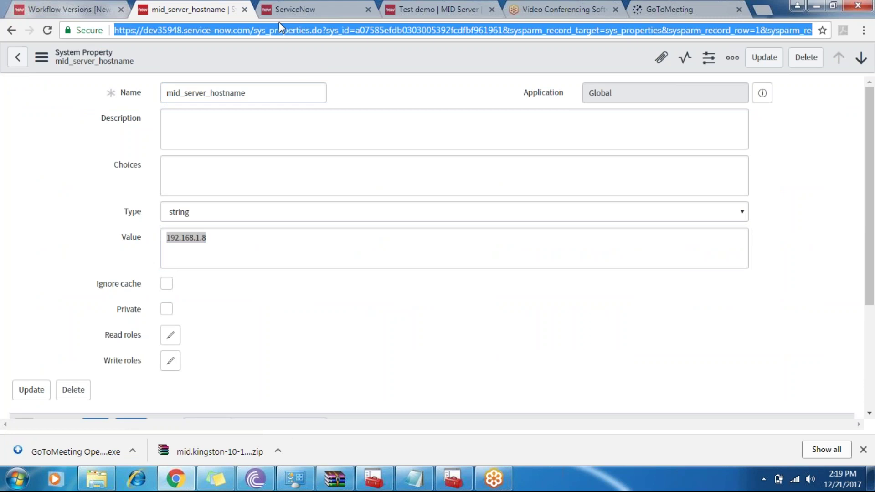
{"action": "left_click", "coordinate": [293, 7]}
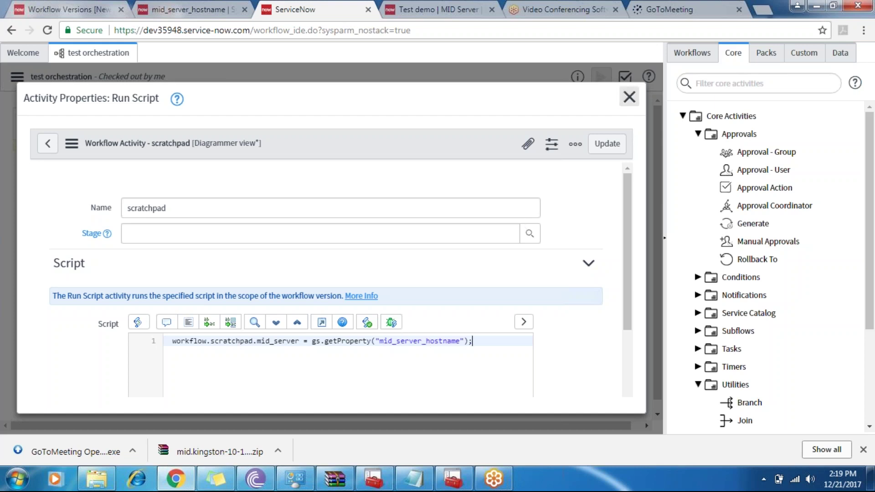
- Close the Run Script properties and open the Run Powershell activity's properties
{"action": "left_click", "coordinate": [629, 97]}
{"action": "left_click", "coordinate": [222, 282]}
{"action": "double_click", "coordinate": [231, 267]}
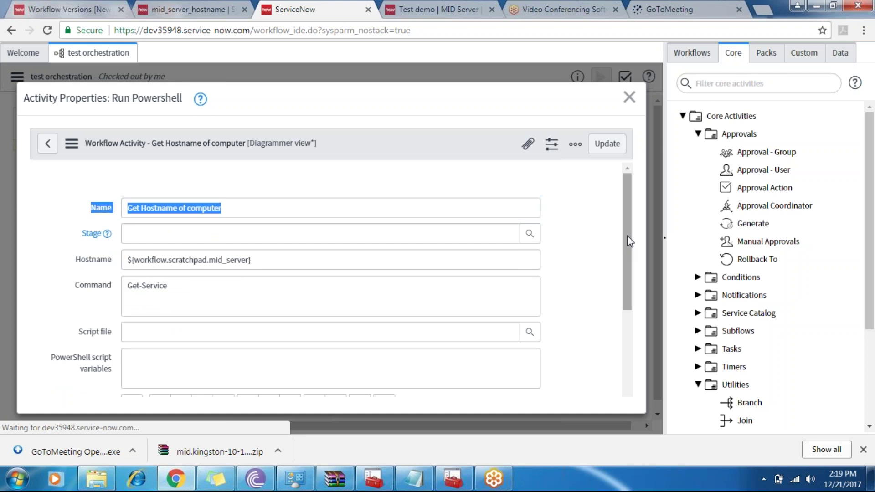
{"action": "left_click_drag", "start_coordinate": [627, 261], "coordinate": [625, 291]}
{"action": "right_click", "coordinate": [625, 291]}
{"action": "left_click", "coordinate": [619, 303]}
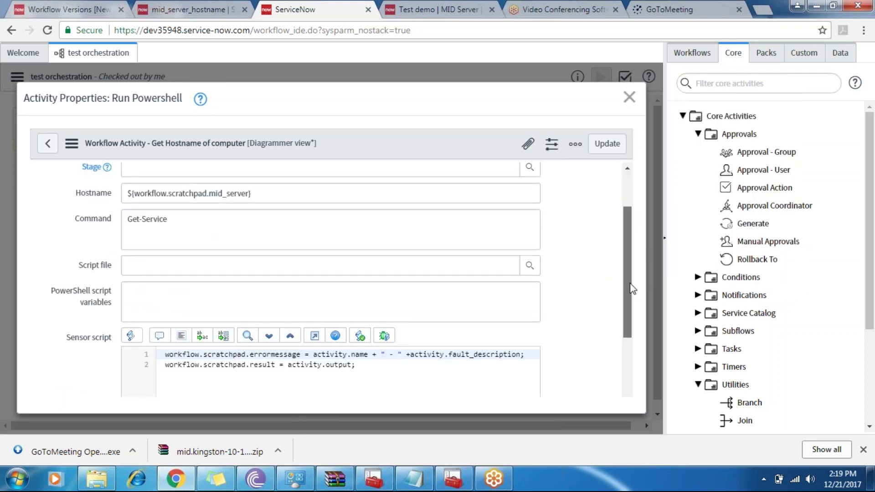
{"action": "scroll", "coordinate": [632, 288], "scroll_direction": "up", "scroll_amount": 2}
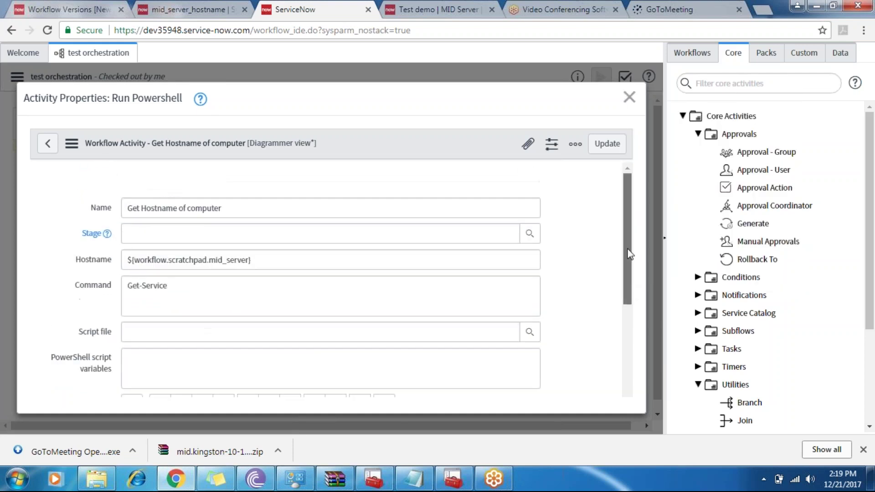
- Rename the activity to 'Get services of computer'
{"action": "left_click", "coordinate": [178, 210]}
{"action": "key", "text": "BackSpace"}
{"action": "key", "text": "BackSpace"}
{"action": "key", "text": "BackSpace"}
{"action": "key", "text": "BackSpace"}
{"action": "key", "text": "BackSpace"}
{"action": "key", "text": "BackSpace"}
{"action": "key", "text": "BackSpace"}
{"action": "key", "text": "BackSpace"}
{"action": "type", "text": "services"}
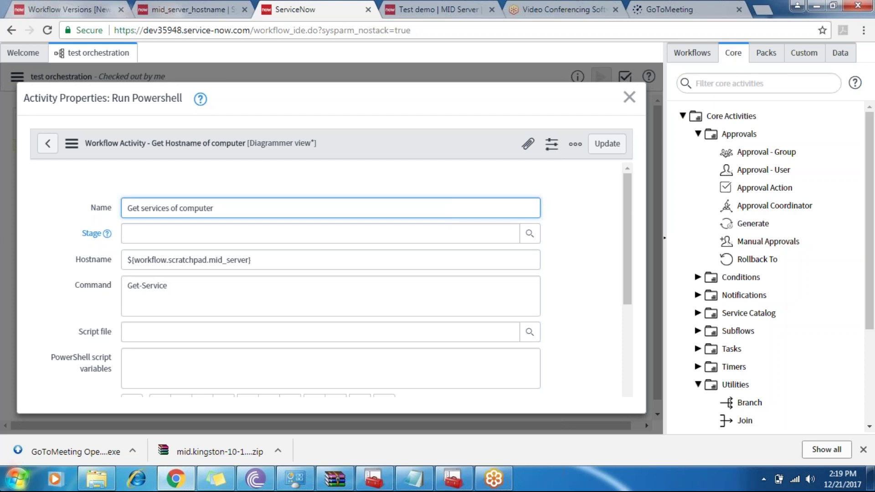
- Review the hostname value ${workflow.scratchpad.mid_server} and the Get-Service command
{"action": "triple_click", "coordinate": [267, 264]}
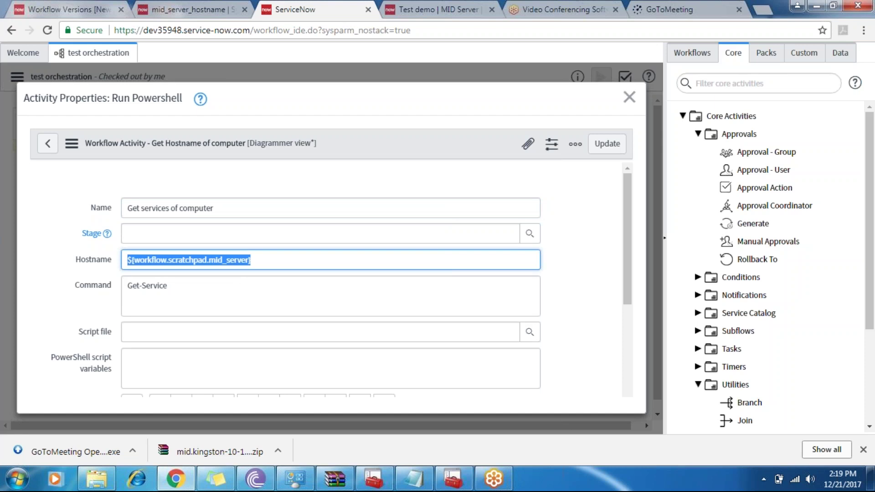
{"action": "left_click", "coordinate": [251, 259]}
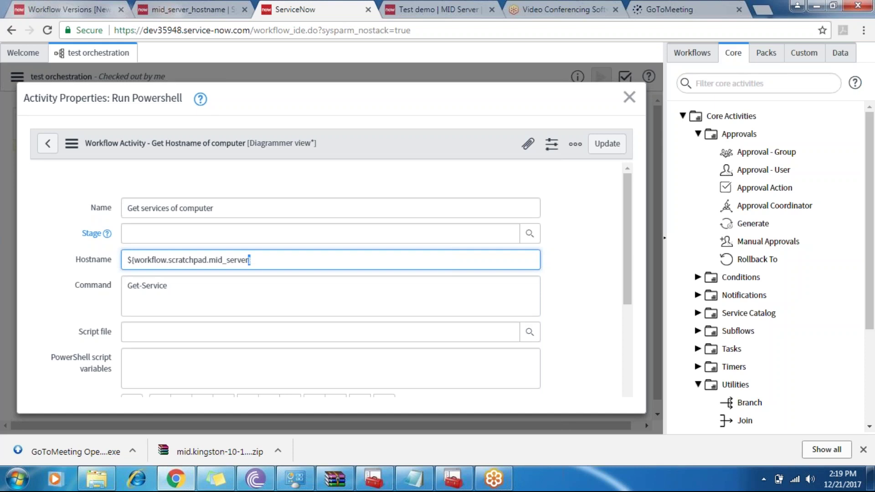
{"action": "key", "text": "ctrl+a"}
{"action": "key", "text": "End"}
{"action": "key", "text": "ctrl+a"}
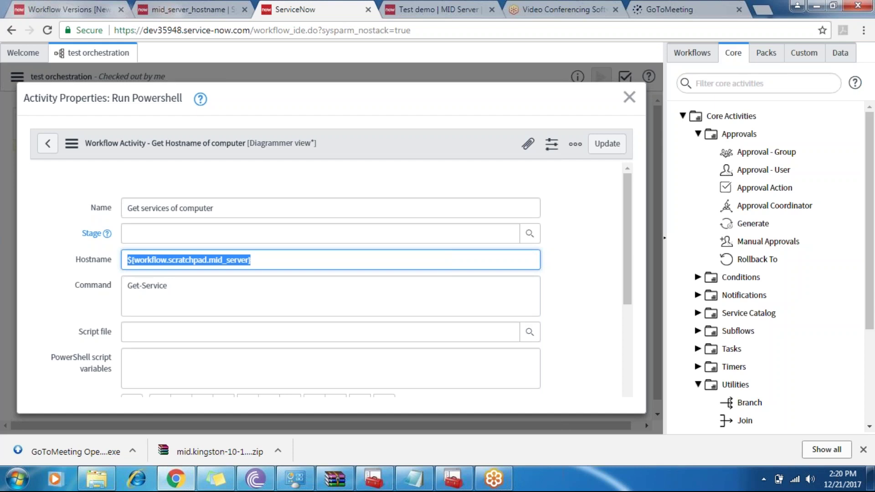
{"action": "left_click", "coordinate": [251, 260]}
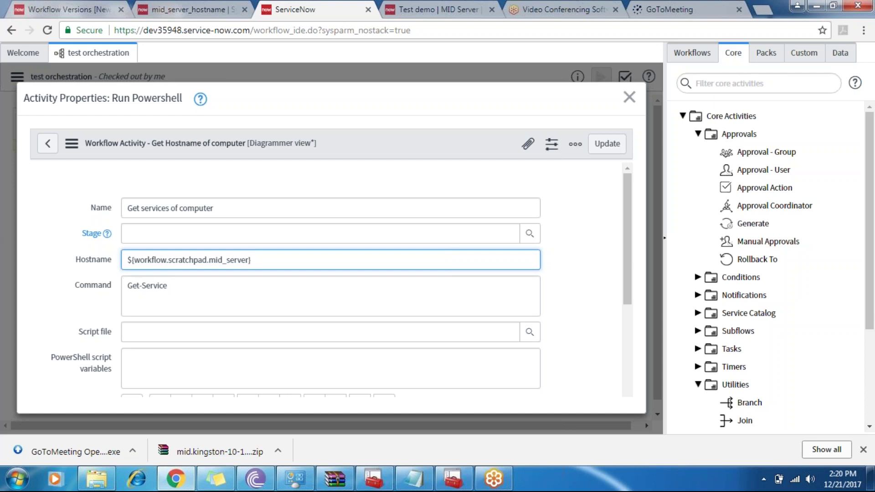
{"action": "triple_click", "coordinate": [289, 260]}
{"action": "left_click", "coordinate": [291, 261]}
{"action": "left_click", "coordinate": [237, 287]}
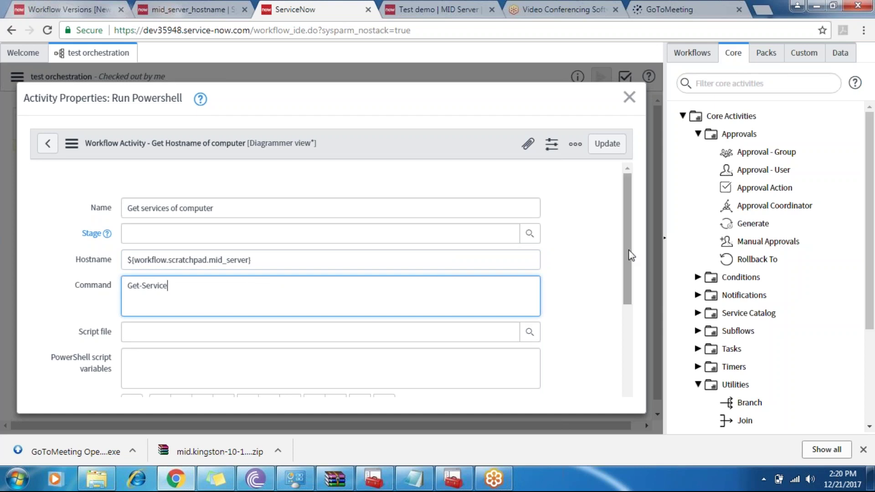
{"action": "scroll", "coordinate": [629, 293], "scroll_direction": "down", "scroll_amount": 3}
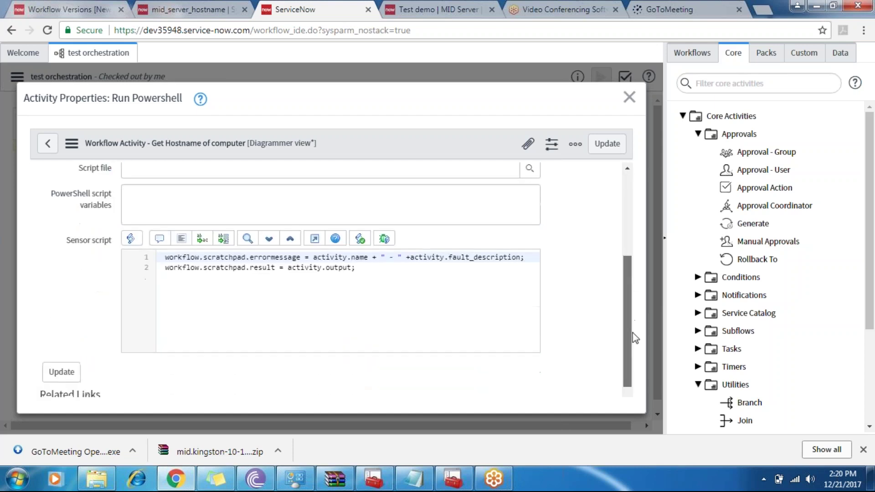
{"action": "scroll", "coordinate": [633, 321], "scroll_direction": "up", "scroll_amount": 1}
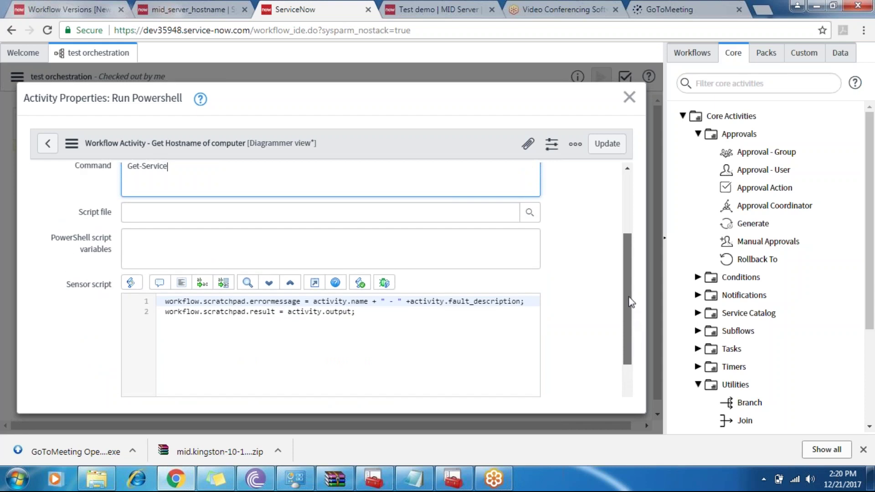
{"action": "scroll", "coordinate": [632, 312], "scroll_direction": "up", "scroll_amount": 1}
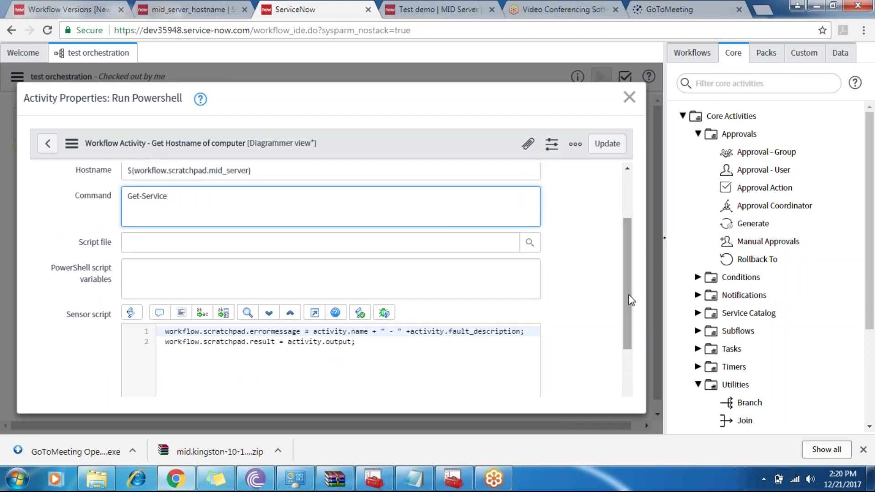
{"action": "left_click", "coordinate": [259, 292]}
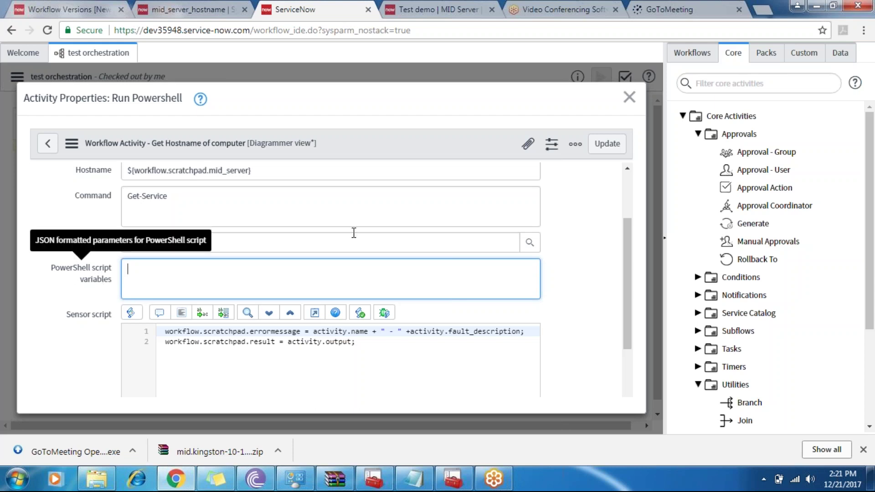
{"action": "left_click", "coordinate": [482, 245]}
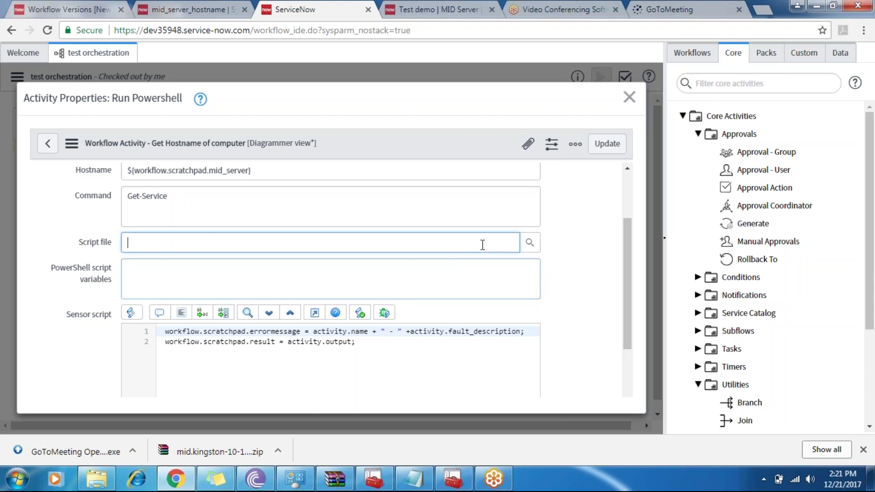
{"action": "triple_click", "coordinate": [383, 196]}
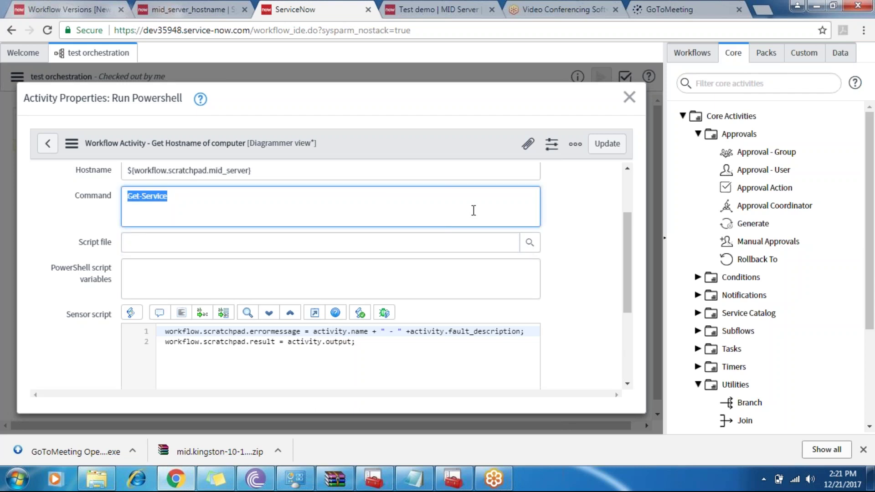
- Filter the navigator for 'script fil' and open MID Server Script Files in a new tab
{"action": "left_click", "coordinate": [73, 7]}
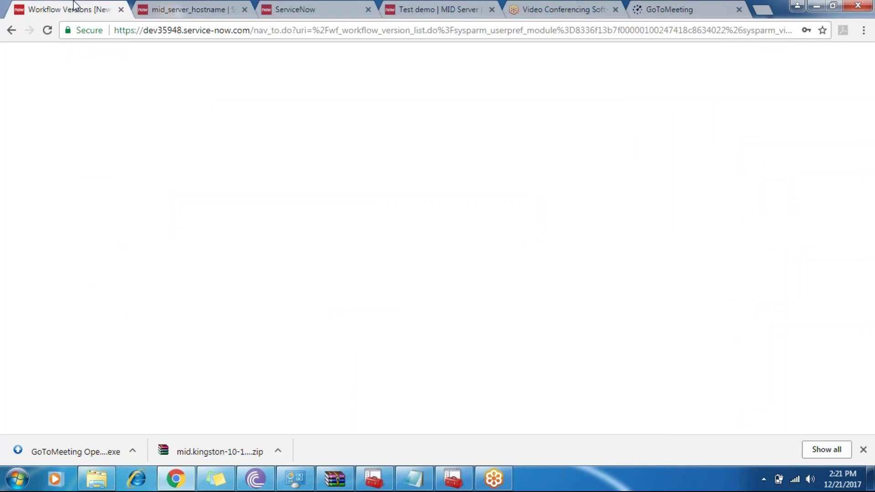
{"action": "left_click", "coordinate": [72, 91]}
{"action": "type", "text": "script f"}
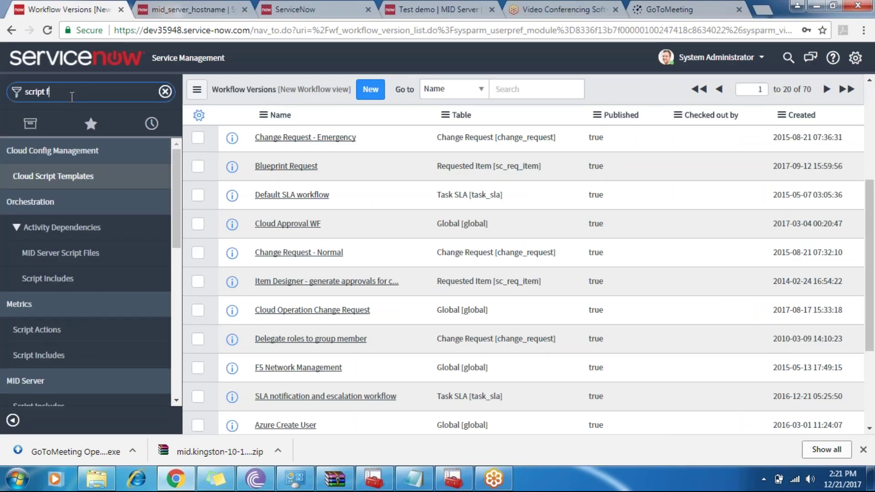
{"action": "type", "text": "il"}
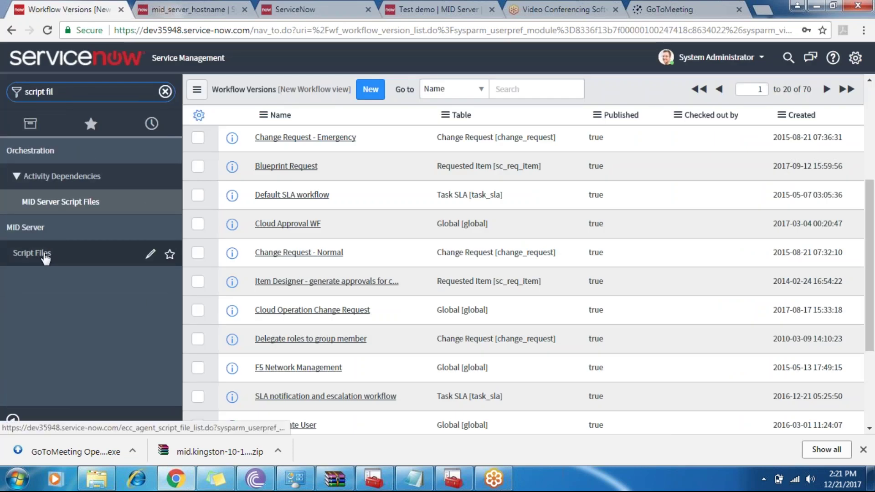
{"action": "middle_click", "coordinate": [45, 258]}
{"action": "key", "text": "ctrl+Tab"}
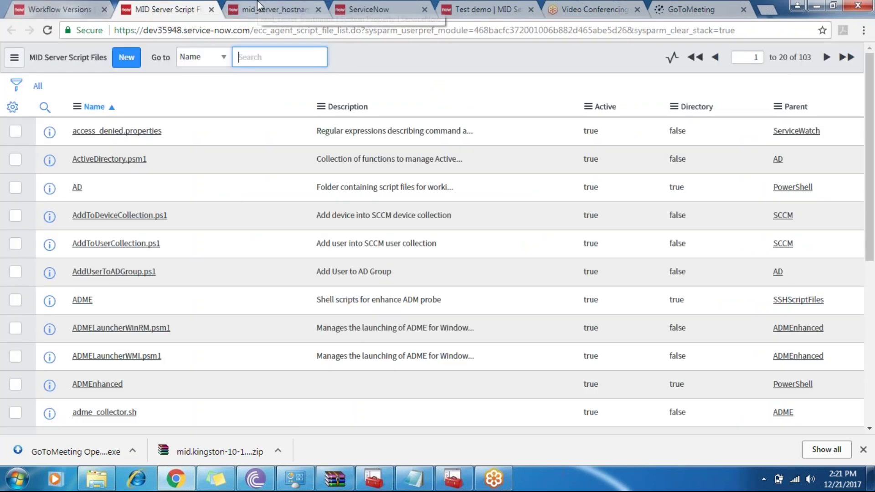
- Browse the ActiveDirectory.psm1 script file, then view the mid_server_hostname property (192.168.1.8)
{"action": "left_click", "coordinate": [262, 9]}
{"action": "left_click", "coordinate": [202, 6]}
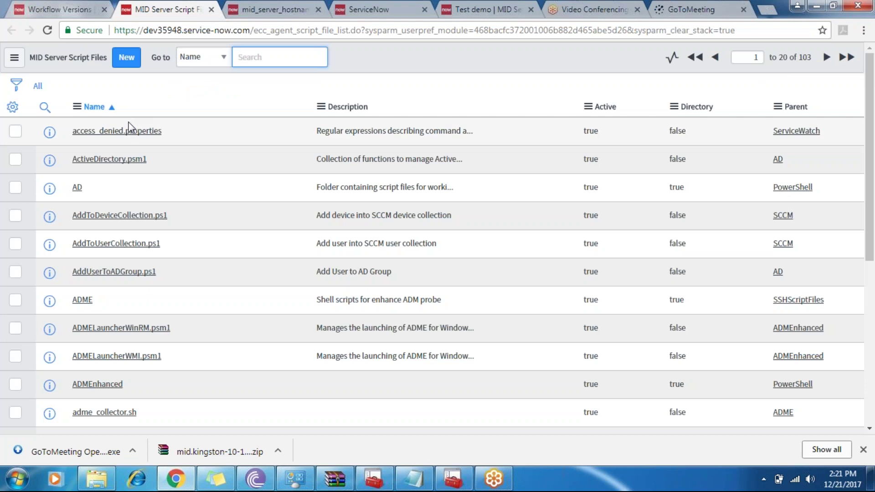
{"action": "left_click", "coordinate": [114, 160]}
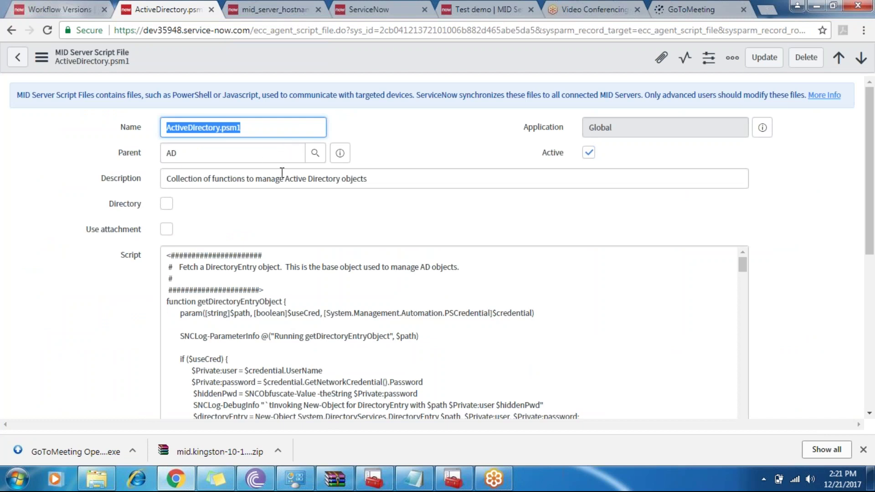
{"action": "left_click", "coordinate": [280, 172]}
{"action": "left_click", "coordinate": [293, 291]}
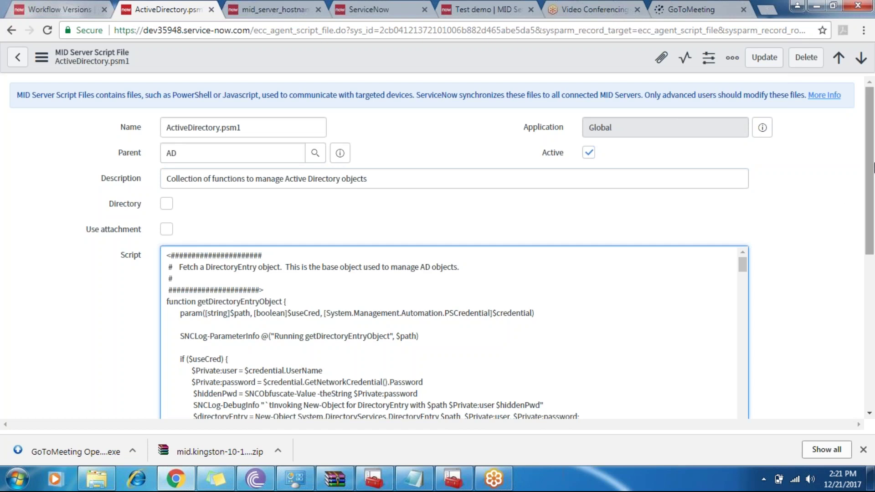
{"action": "scroll", "coordinate": [872, 237], "scroll_direction": "down", "scroll_amount": 5}
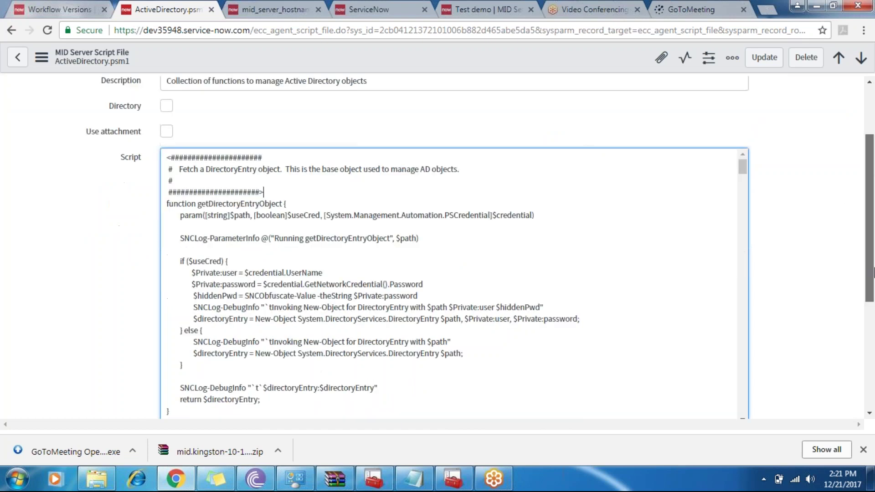
{"action": "scroll", "coordinate": [873, 218], "scroll_direction": "up", "scroll_amount": 3}
{"action": "scroll", "coordinate": [873, 218], "scroll_direction": "up", "scroll_amount": 1}
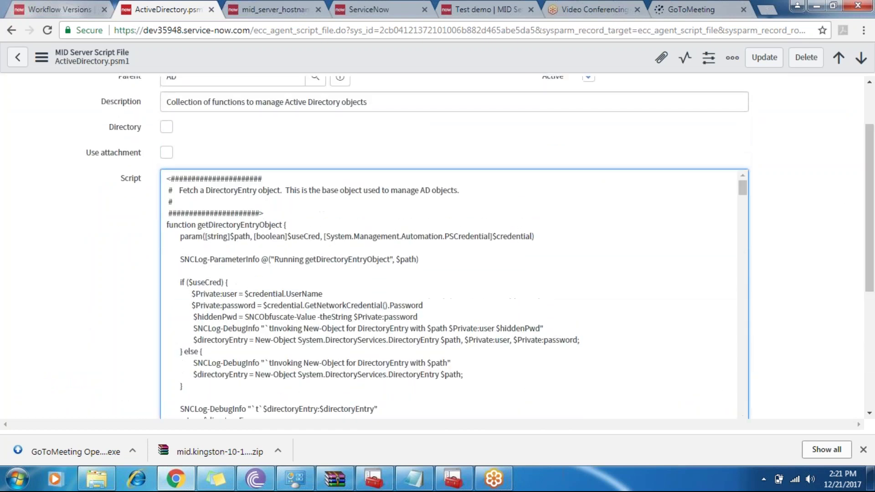
{"action": "left_click", "coordinate": [239, 8]}
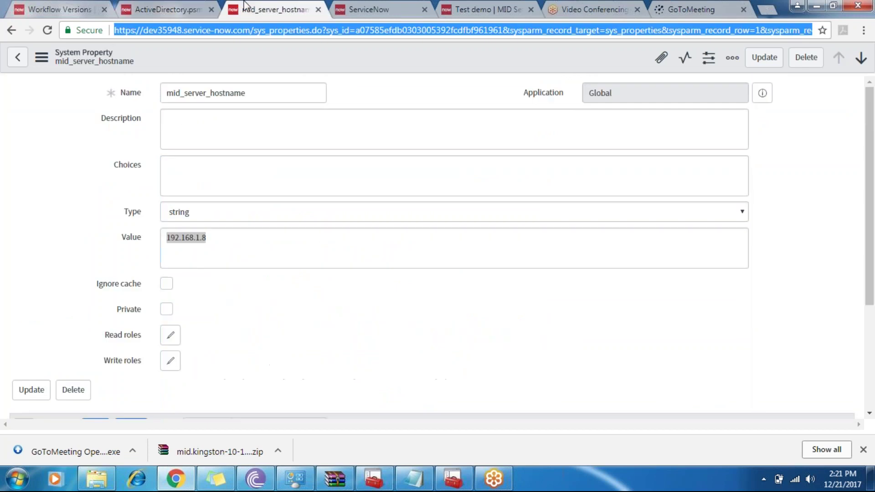
- Close the mid_server_hostname page and check the Get-Service command and empty Script file field
{"action": "left_click", "coordinate": [318, 9]}
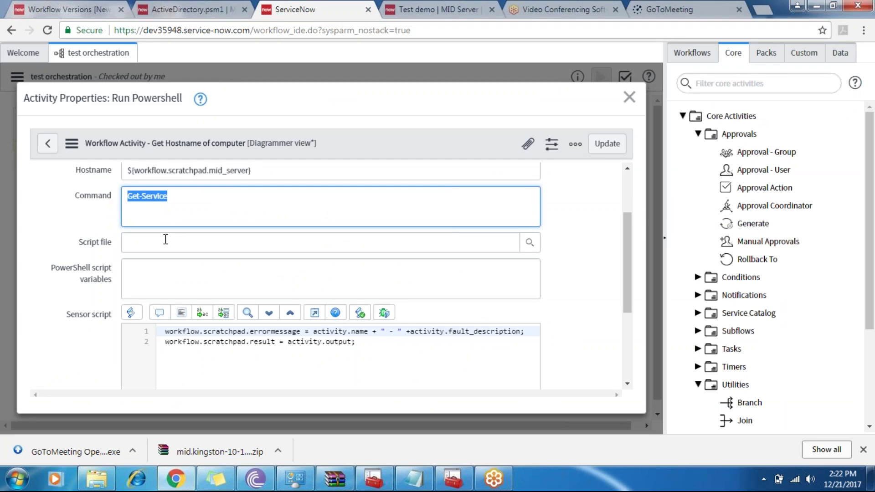
{"action": "triple_click", "coordinate": [196, 202]}
{"action": "left_click", "coordinate": [177, 242]}
- Glance at the ActiveDirectory.psm1 page and return to the Run Powershell properties
{"action": "left_click", "coordinate": [186, 9]}
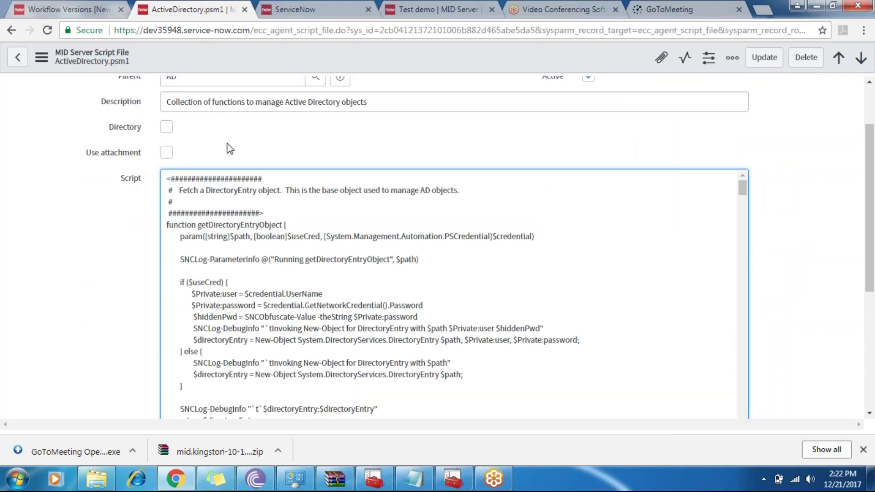
{"action": "left_click", "coordinate": [300, 8]}
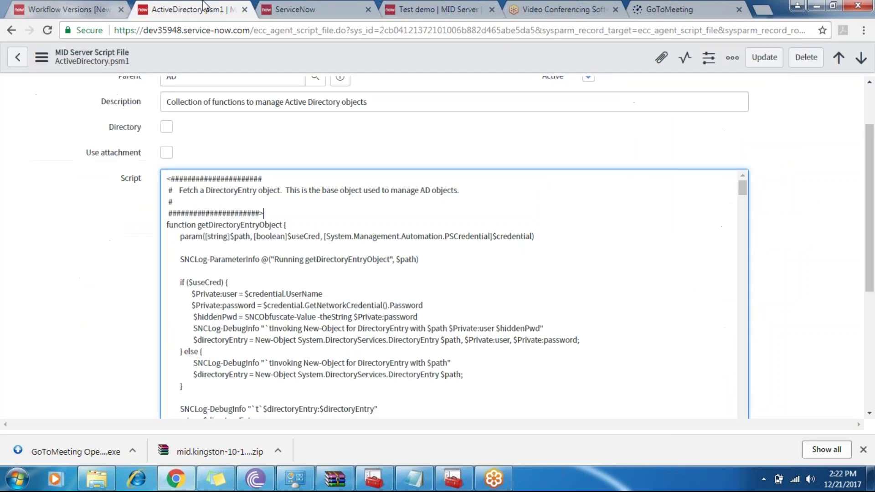
{"action": "left_click", "coordinate": [204, 5]}
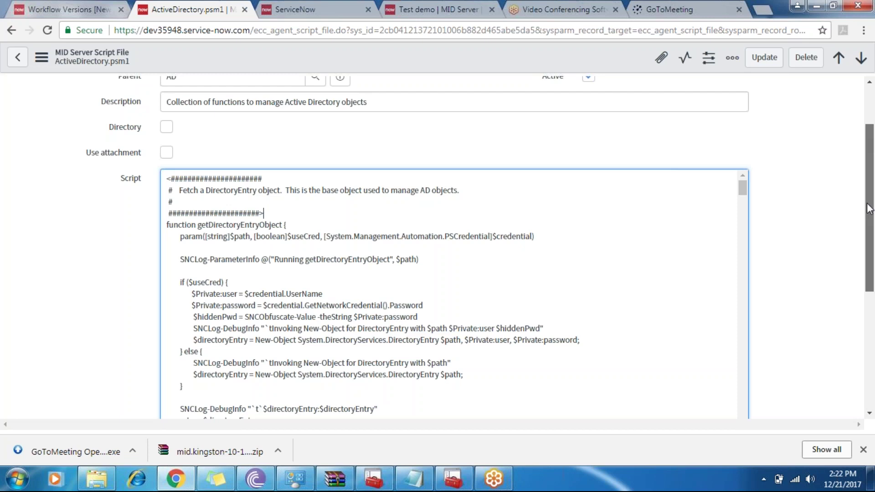
{"action": "left_click_drag", "start_coordinate": [869, 209], "coordinate": [873, 122]}
{"action": "left_click", "coordinate": [283, 8]}
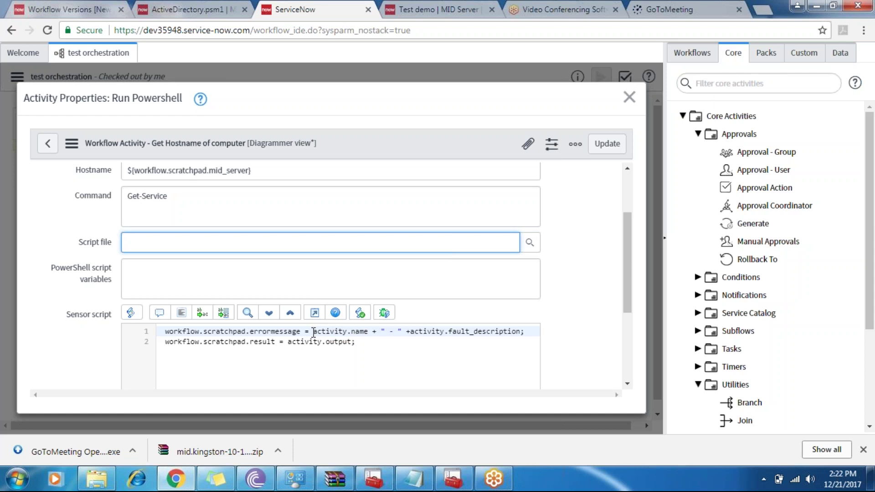
{"action": "left_click_drag", "start_coordinate": [288, 343], "coordinate": [354, 345]}
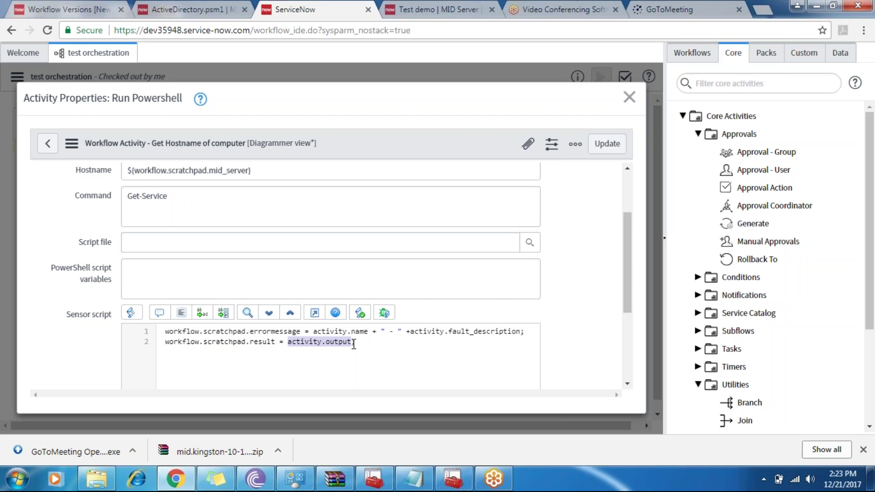
{"action": "left_click_drag", "start_coordinate": [313, 332], "coordinate": [532, 330]}
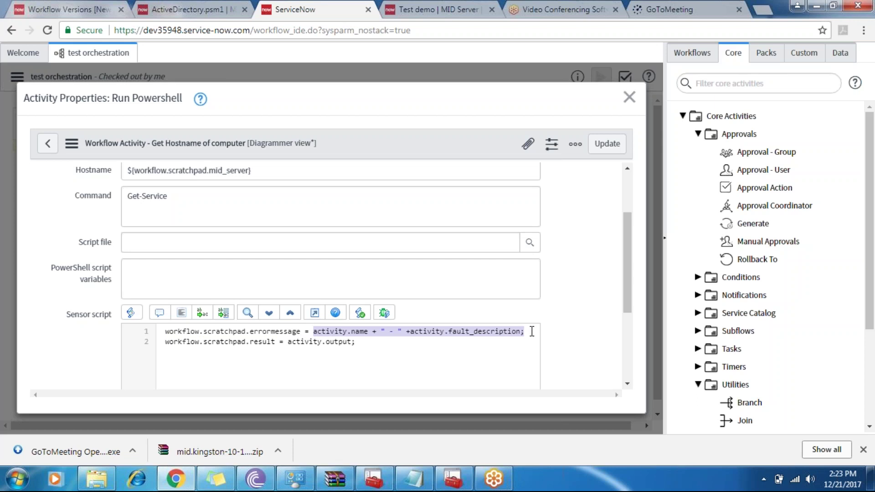
{"action": "left_click", "coordinate": [277, 331]}
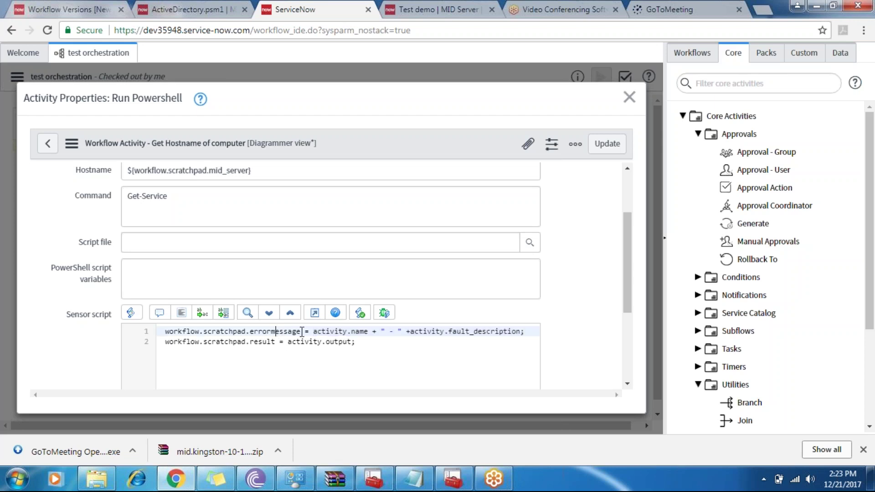
{"action": "left_click_drag", "start_coordinate": [302, 331], "coordinate": [165, 335]}
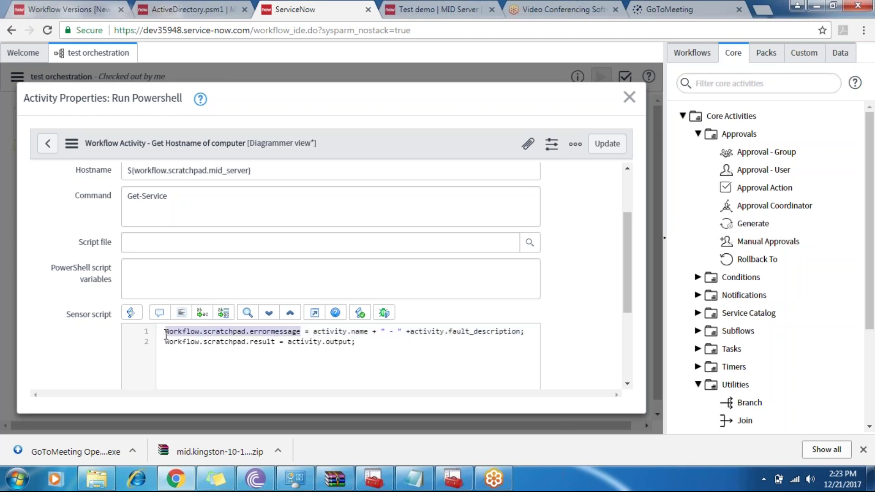
{"action": "left_click", "coordinate": [317, 342]}
{"action": "left_click_drag", "start_coordinate": [355, 342], "coordinate": [309, 342]}
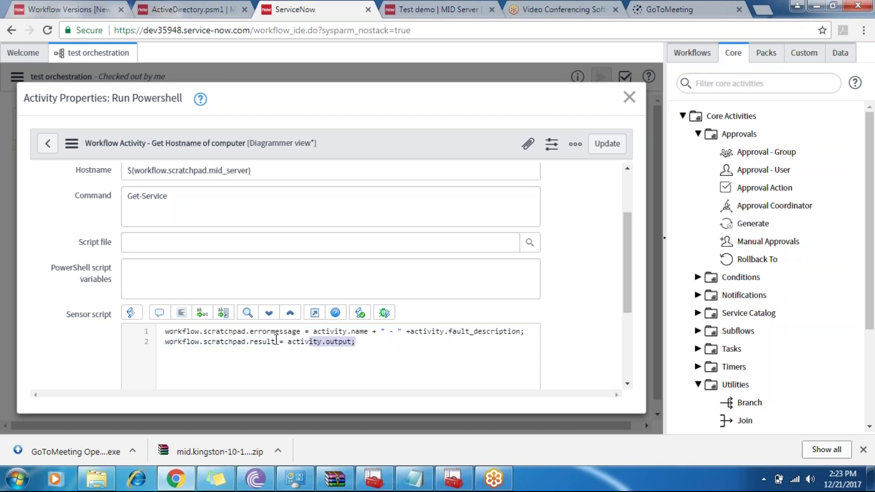
{"action": "key", "text": "ctrl+minus"}
{"action": "key", "text": "ctrl+minus"}
{"action": "key", "text": "ctrl+minus"}
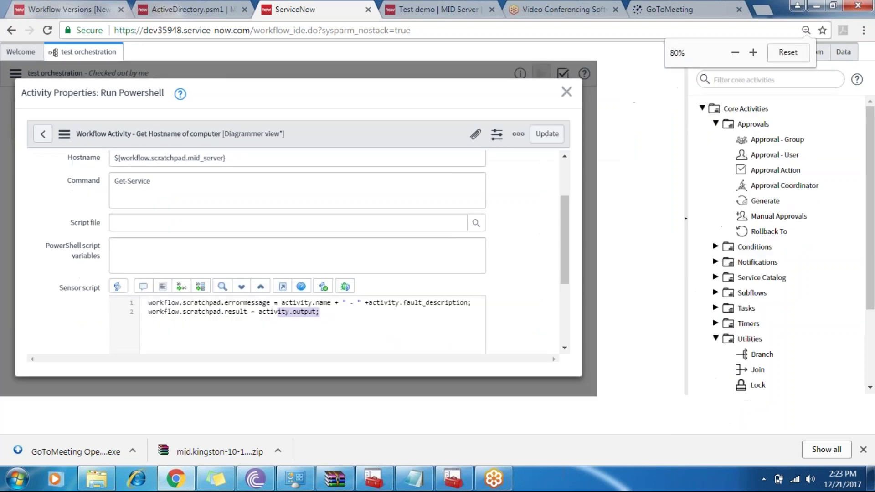
{"action": "key", "text": "ctrl+plus"}
{"action": "key", "text": "ctrl+plus"}
{"action": "key", "text": "ctrl+plus"}
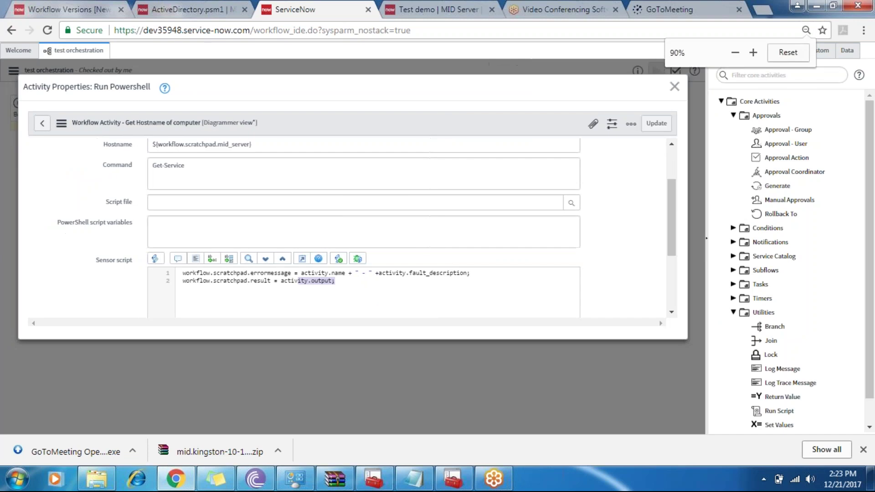
{"action": "key", "text": "ctrl+plus"}
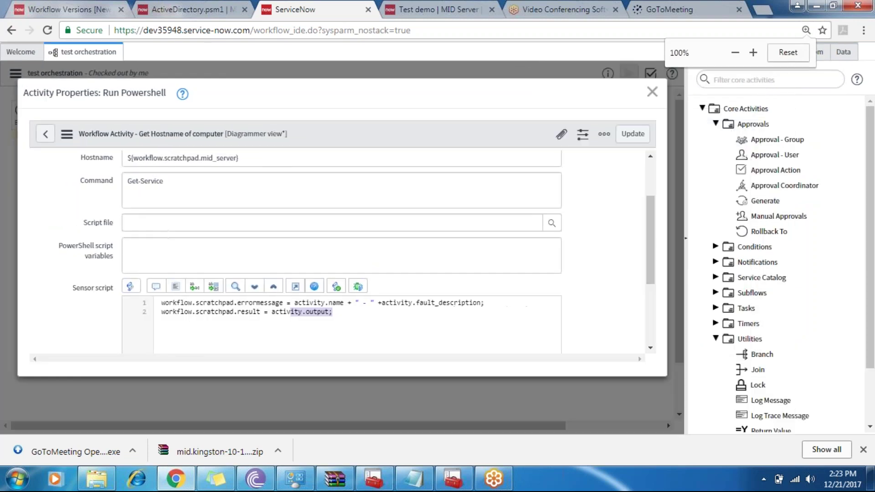
{"action": "key", "text": "ctrl+plus"}
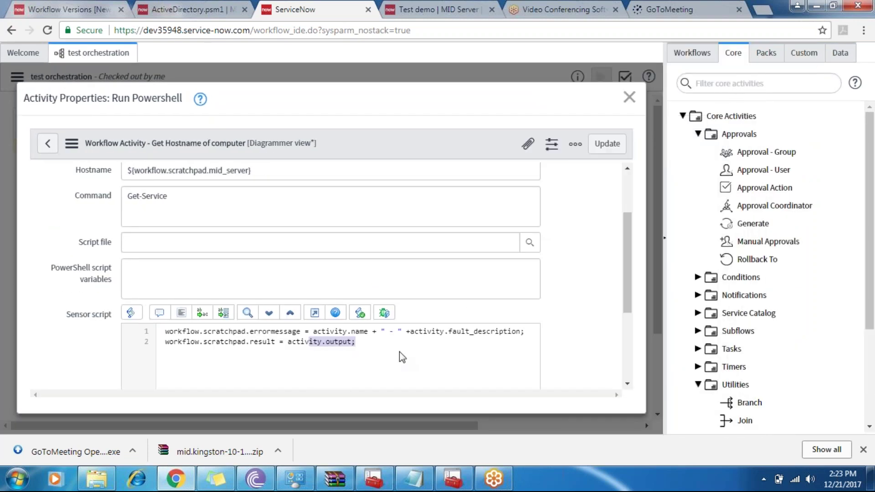
- Close the Run Powershell properties and inspect the Success Return Value activity returning the scratchpad result
{"action": "left_click", "coordinate": [626, 107]}
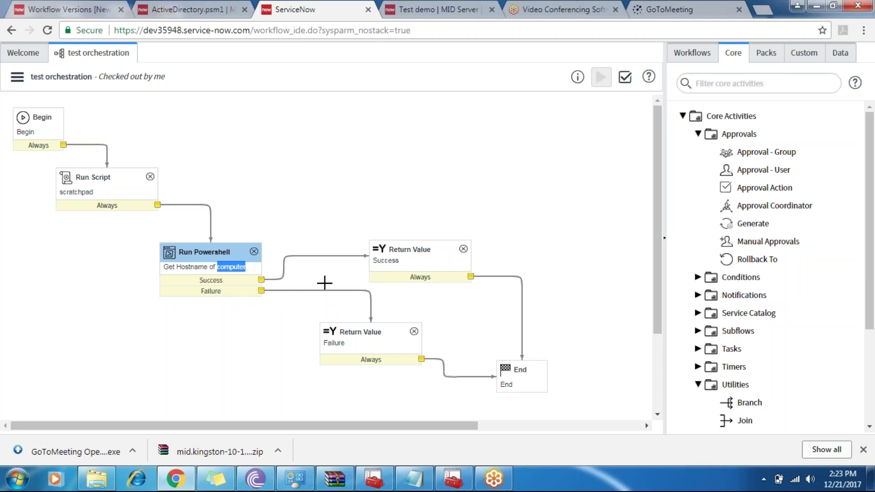
{"action": "double_click", "coordinate": [432, 266]}
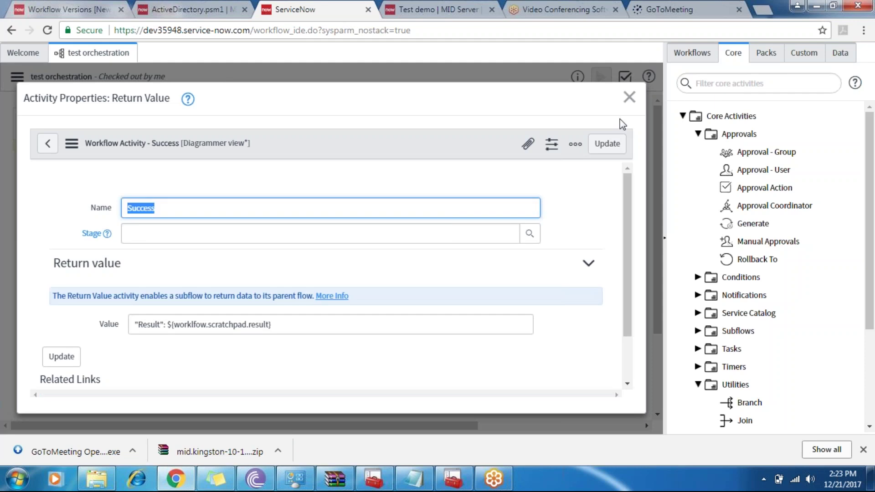
{"action": "left_click", "coordinate": [629, 97]}
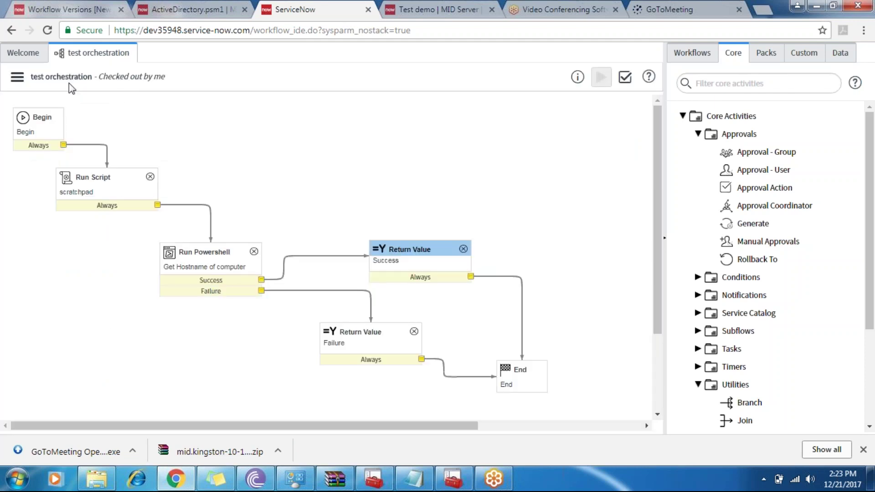
- Publish the test orchestration workflow from its actions menu
{"action": "left_click", "coordinate": [17, 77]}
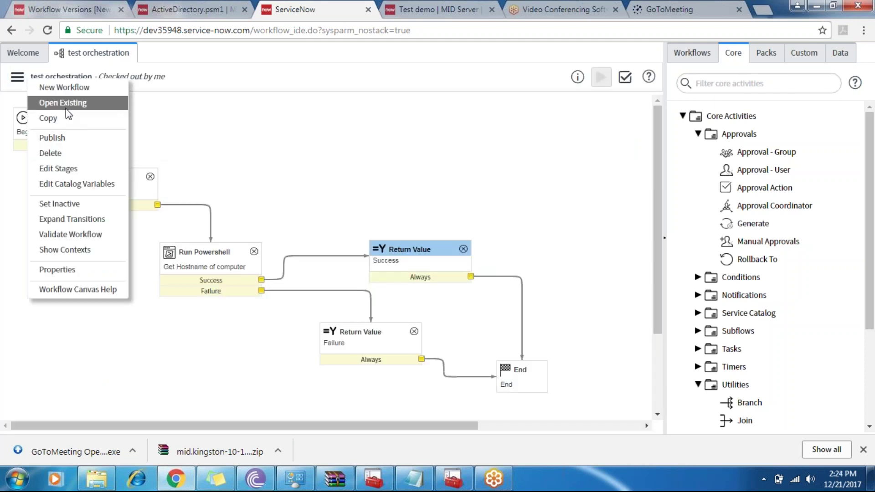
{"action": "left_click", "coordinate": [69, 145]}
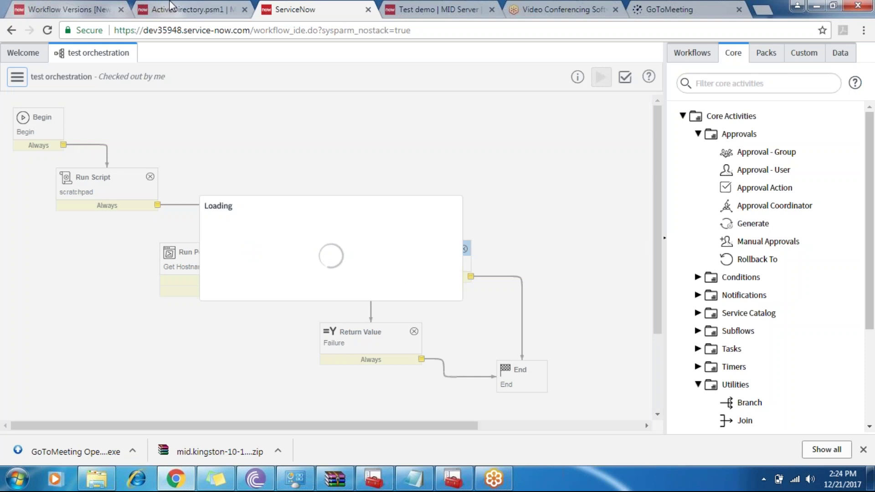
{"action": "left_click", "coordinate": [170, 7]}
{"action": "left_click", "coordinate": [295, 9]}
{"action": "left_click", "coordinate": [183, 9]}
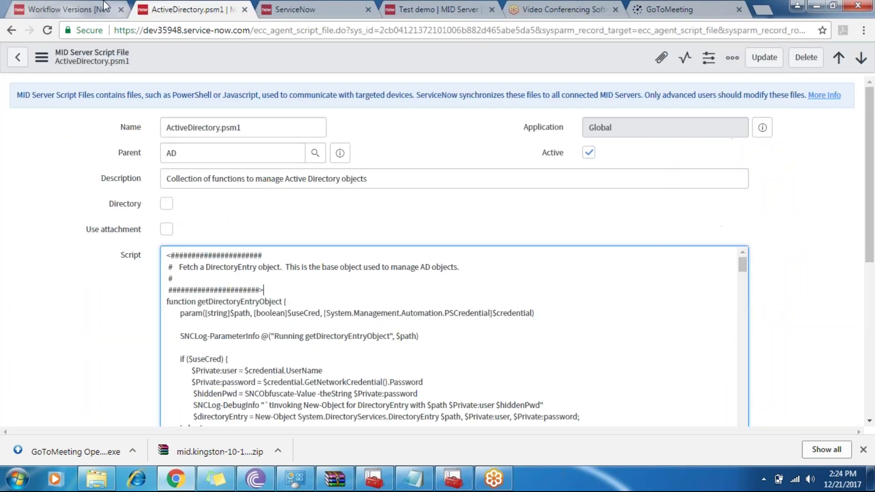
{"action": "left_click", "coordinate": [104, 4]}
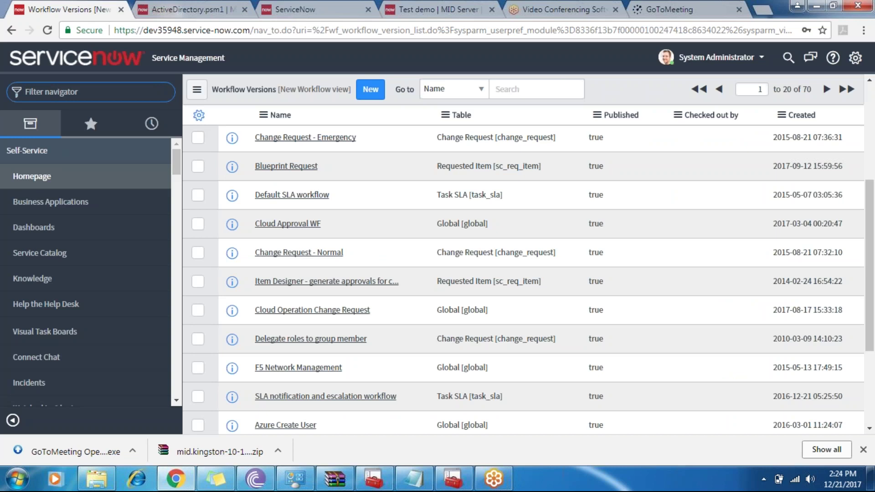
- Filter the navigator for 'maintain i' and open Maintain Items in a new tab
{"action": "type", "text": "maintain i"}
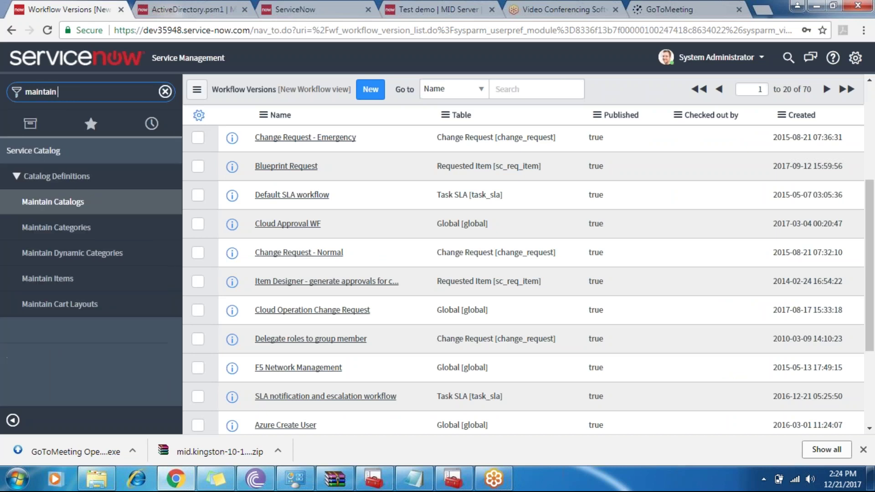
{"action": "middle_click", "coordinate": [53, 202]}
{"action": "key", "text": "ctrl+Tab"}
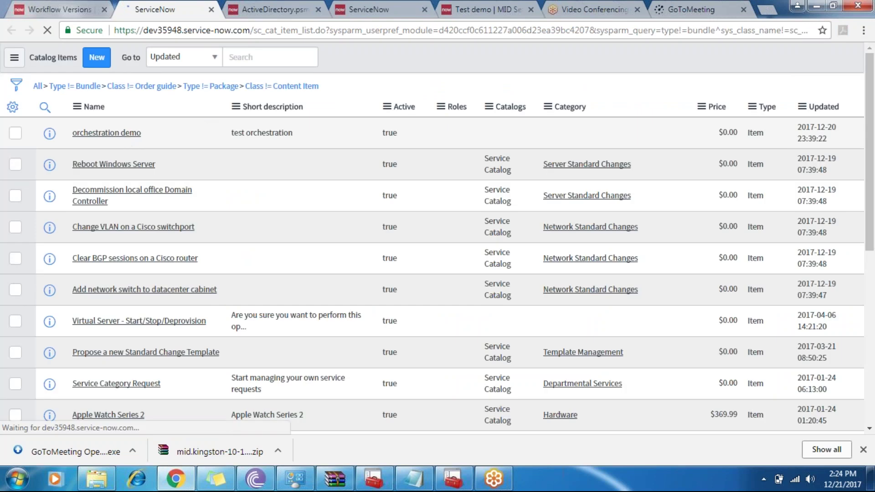
- Order the orchestration demo catalog item with Try It and open its test orchestration requested item
{"action": "left_click", "coordinate": [106, 132]}
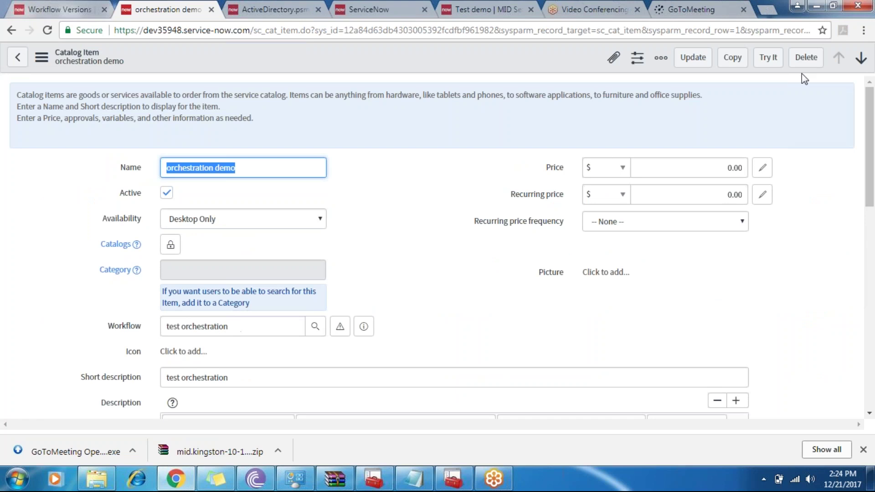
{"action": "left_click", "coordinate": [774, 63]}
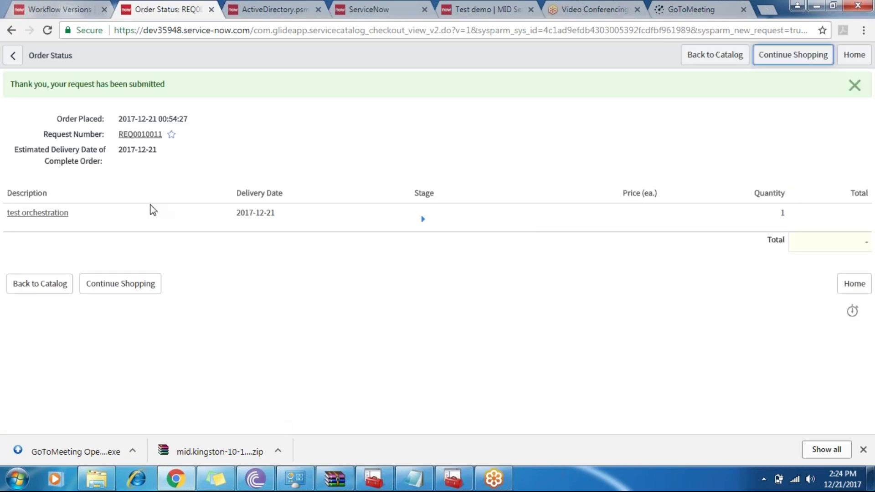
{"action": "left_click", "coordinate": [36, 214]}
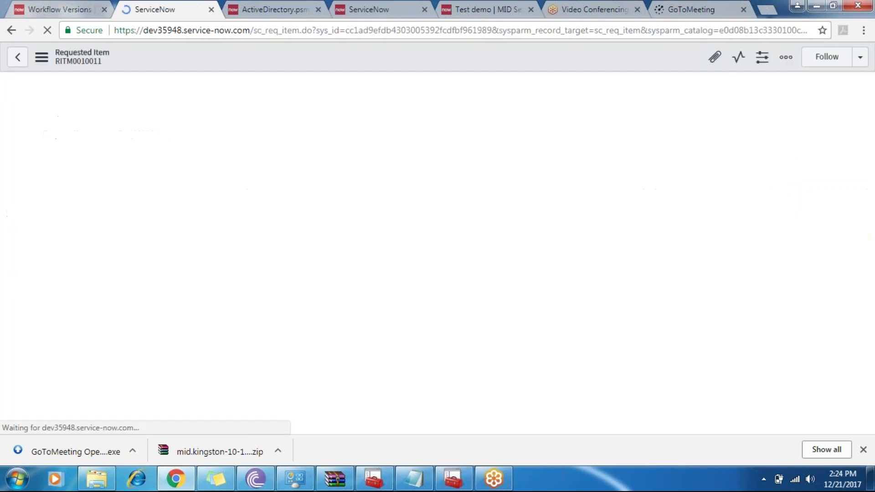
- Filter the navigator for 'active' to find Workflow > Live Workflows > Active Contexts
{"action": "key", "text": "ctrl+1"}
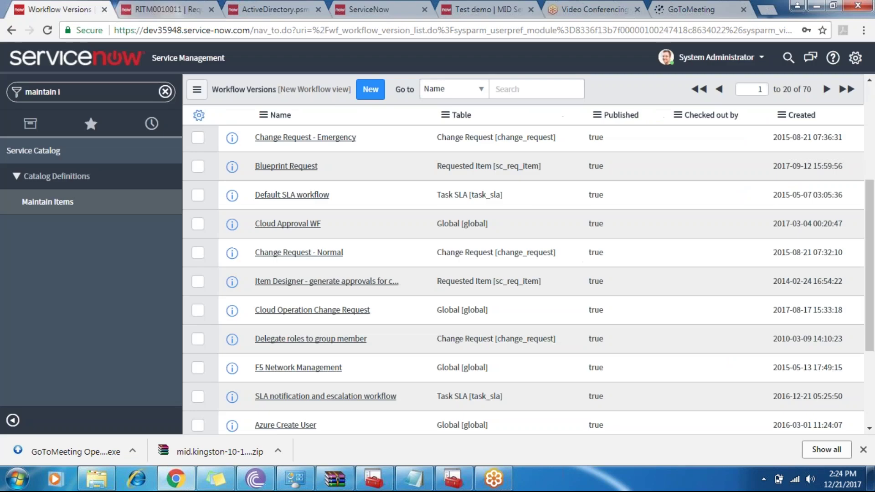
{"action": "triple_click", "coordinate": [80, 97]}
{"action": "key", "text": "BackSpace"}
{"action": "type", "text": "al"}
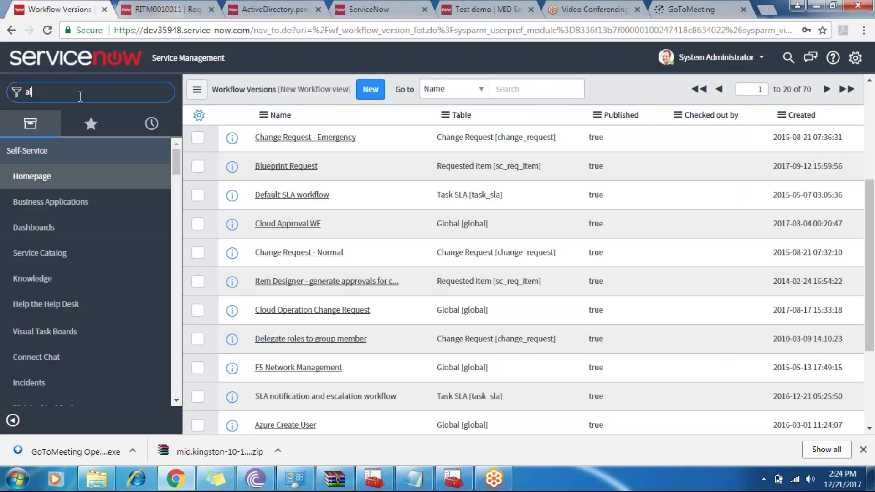
{"action": "type", "text": "l ac"}
{"action": "key", "text": "BackSpace"}
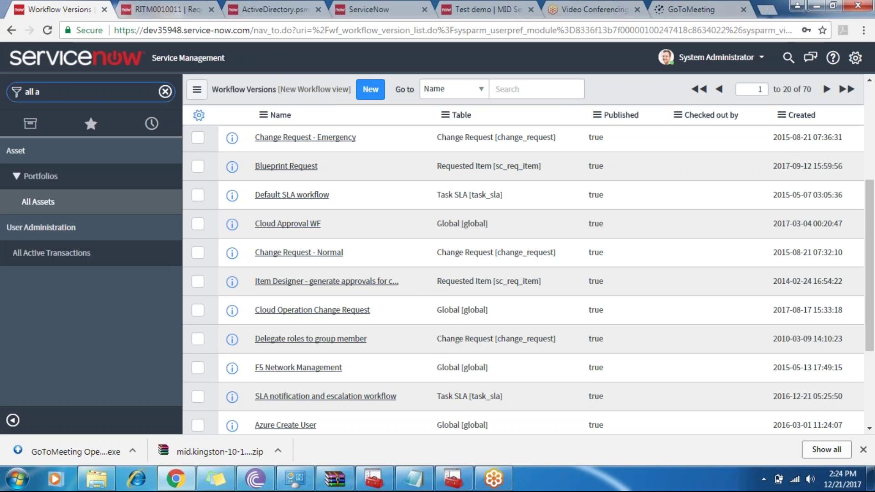
{"action": "key", "text": "BackSpace"}
{"action": "key", "text": "BackSpace"}
{"action": "key", "text": "BackSpace"}
{"action": "key", "text": "BackSpace"}
{"action": "key", "text": "BackSpace"}
{"action": "type", "text": "active"}
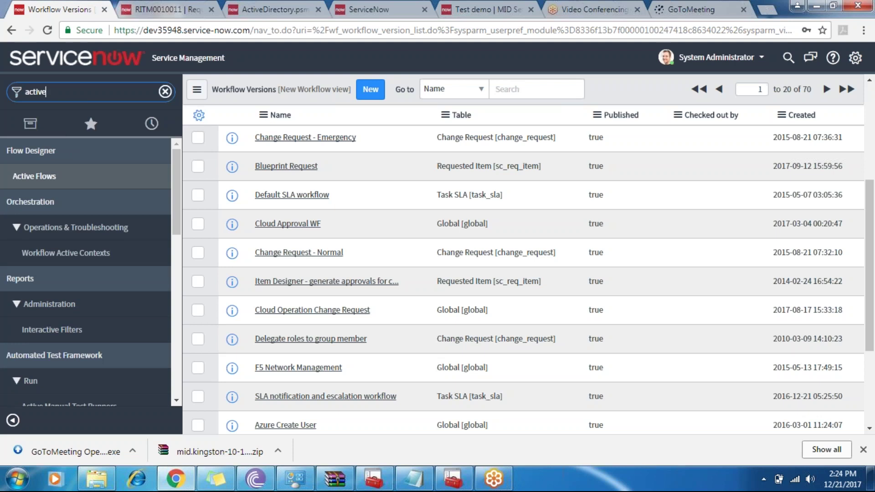
{"action": "type", "text": "s"}
{"action": "key", "text": "BackSpace"}
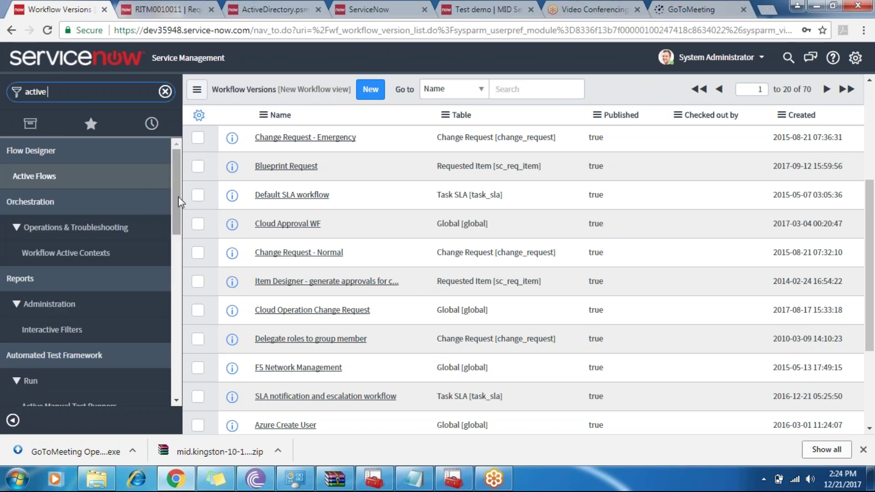
{"action": "scroll", "coordinate": [178, 271], "scroll_direction": "down", "scroll_amount": 10}
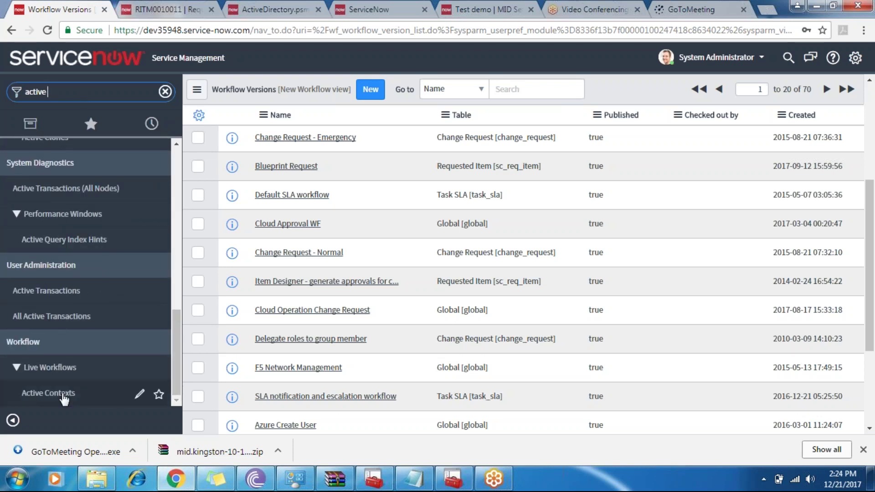
- Open Active Contexts in a new tab, closing the duplicate, and view the active workflow contexts list
{"action": "middle_click", "coordinate": [35, 393]}
{"action": "middle_click", "coordinate": [36, 393]}
{"action": "middle_click", "coordinate": [35, 393]}
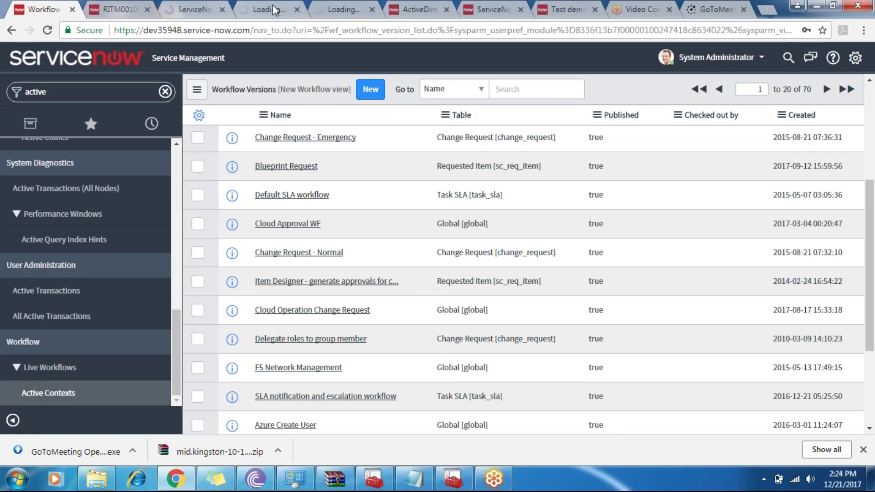
{"action": "left_click", "coordinate": [297, 9]}
{"action": "left_click", "coordinate": [186, 7]}
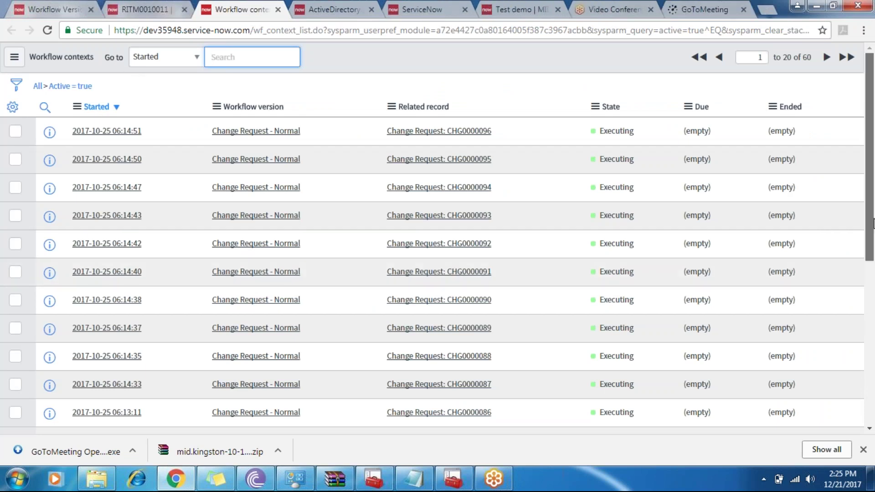
{"action": "scroll", "coordinate": [873, 223], "scroll_direction": "down", "scroll_amount": 4}
{"action": "scroll", "coordinate": [873, 223], "scroll_direction": "up", "scroll_amount": 4}
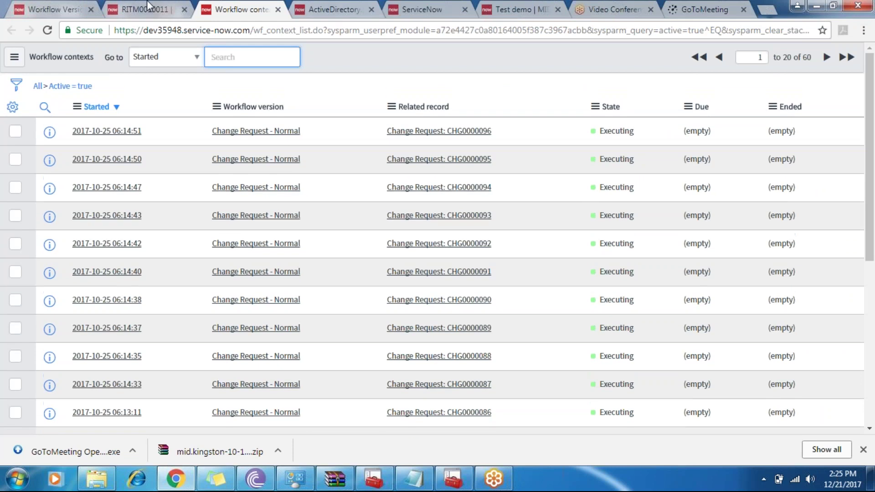
{"action": "left_click", "coordinate": [145, 9]}
{"action": "key", "text": "ctrl+Tab"}
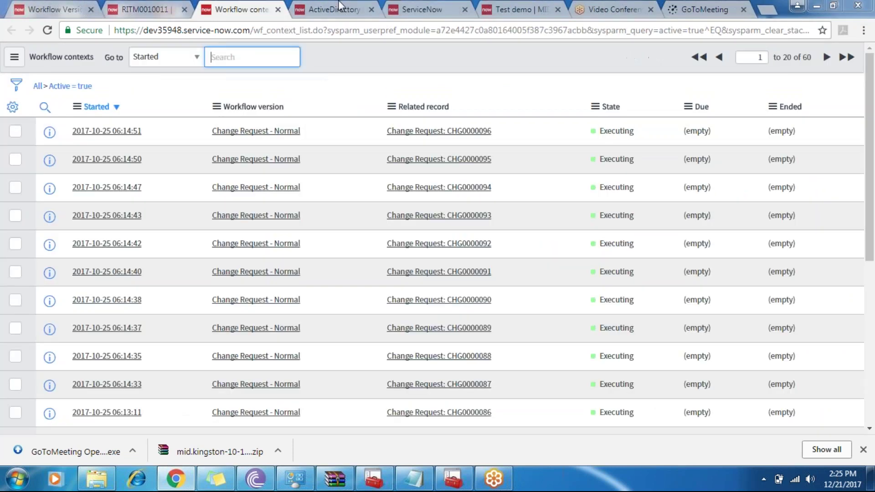
- Open RITM0010011's Show Workflow diagram from Related Links in a new tab
{"action": "left_click", "coordinate": [149, 6]}
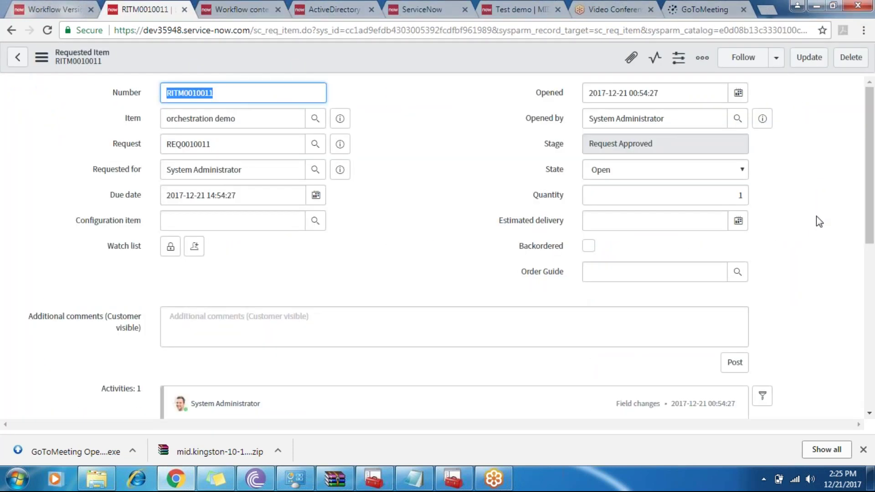
{"action": "scroll", "coordinate": [868, 323], "scroll_direction": "down", "scroll_amount": 10}
{"action": "right_click", "coordinate": [868, 323]}
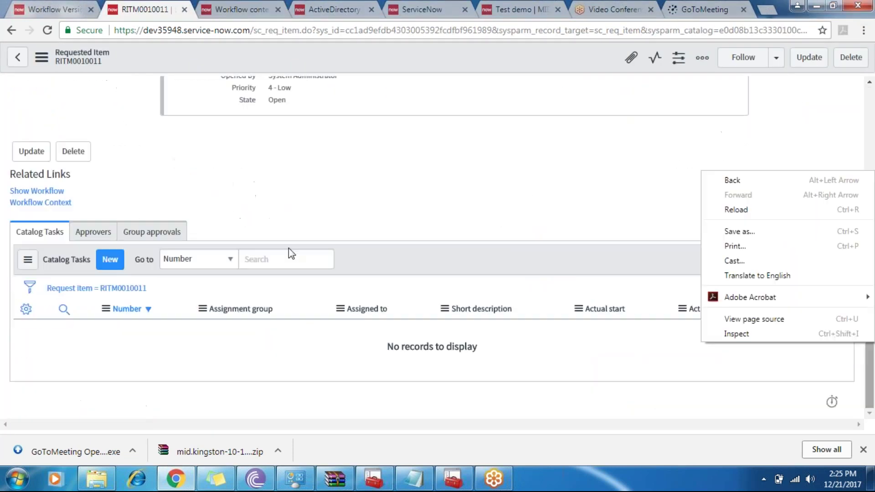
{"action": "left_click", "coordinate": [48, 190]}
{"action": "left_click", "coordinate": [49, 191]}
- Open the Workflow Context link too, review the finished diagram, then view the context record
{"action": "left_click", "coordinate": [132, 9]}
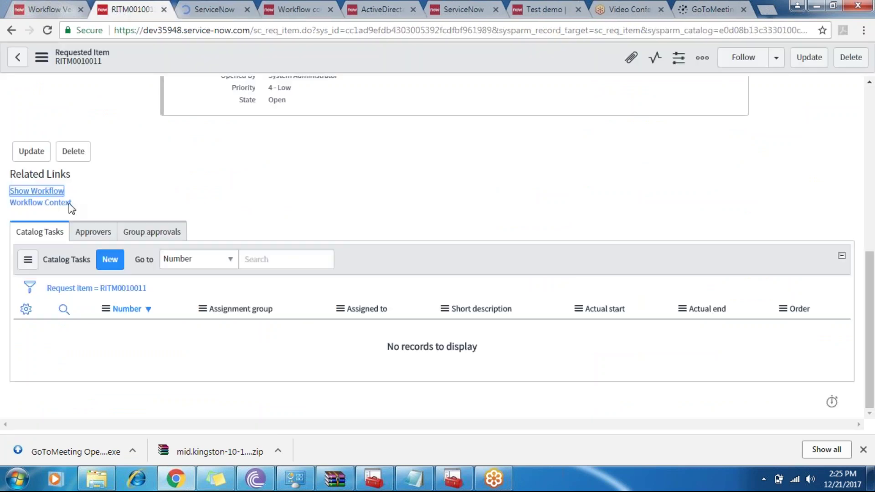
{"action": "left_click", "coordinate": [53, 204]}
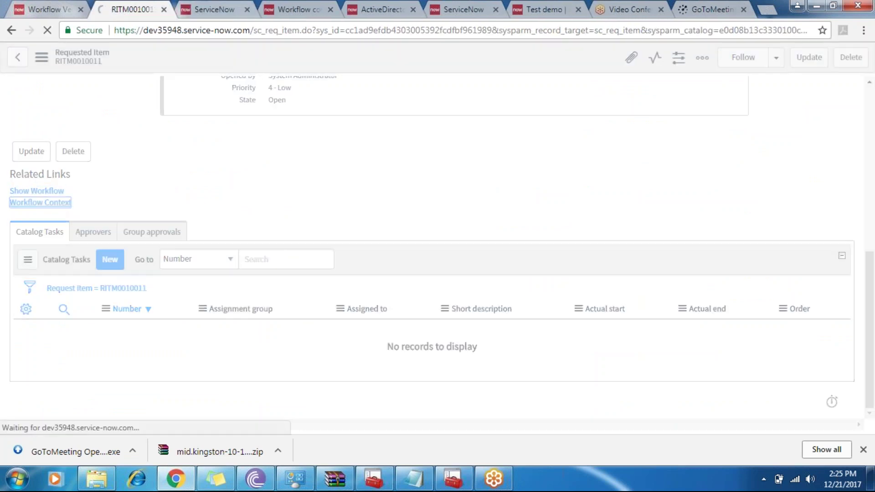
{"action": "left_click", "coordinate": [205, 8]}
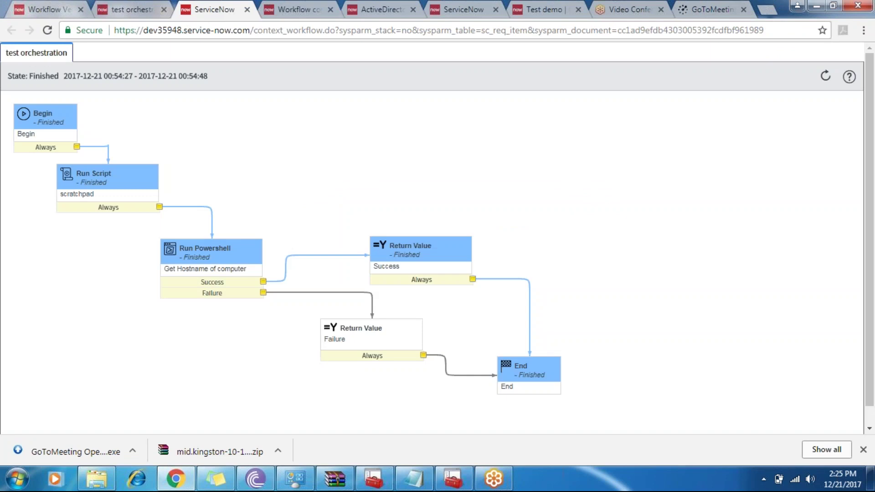
{"action": "mouse_move", "coordinate": [230, 264]}
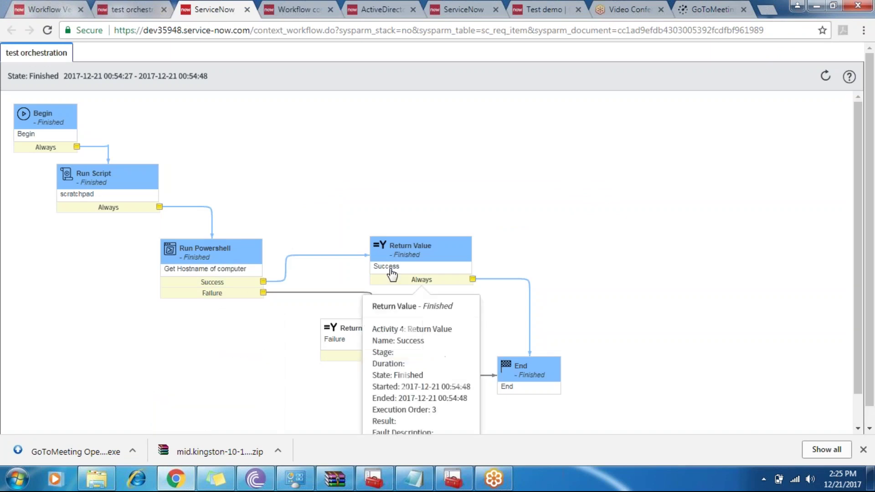
{"action": "mouse_move", "coordinate": [541, 381]}
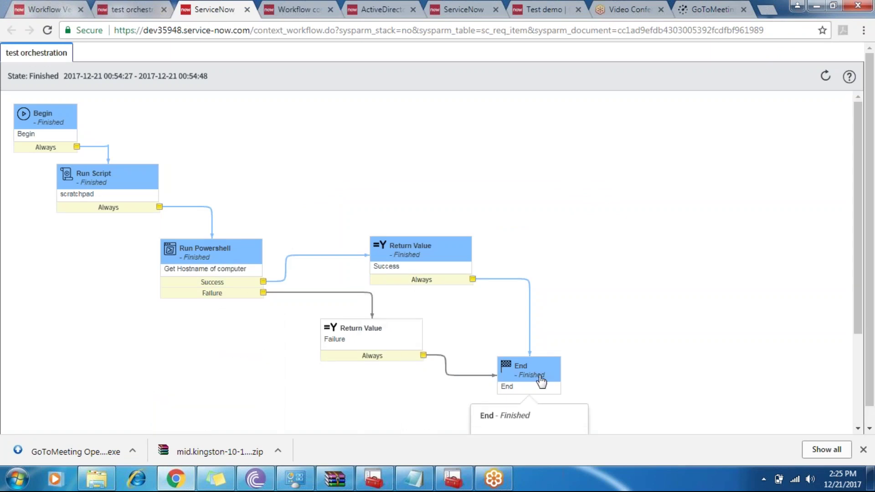
{"action": "left_click", "coordinate": [87, 6]}
{"action": "left_click", "coordinate": [131, 6]}
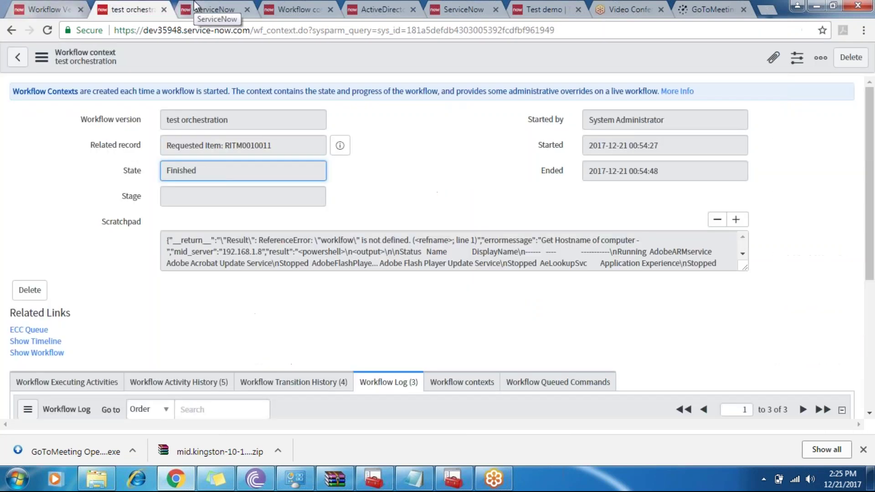
- Cycle through the diagram and context tabs back to the workflow contexts list
{"action": "left_click", "coordinate": [194, 6]}
{"action": "left_click", "coordinate": [309, 6]}
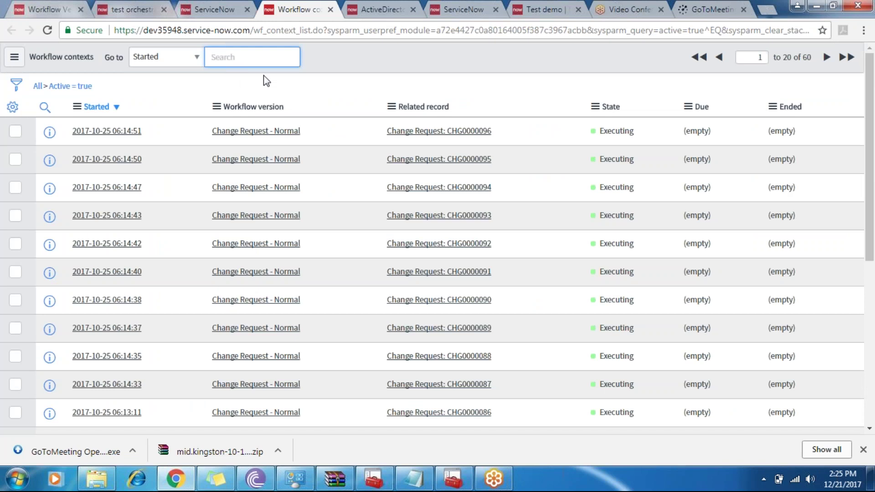
{"action": "left_click", "coordinate": [215, 9]}
{"action": "left_click", "coordinate": [121, 8]}
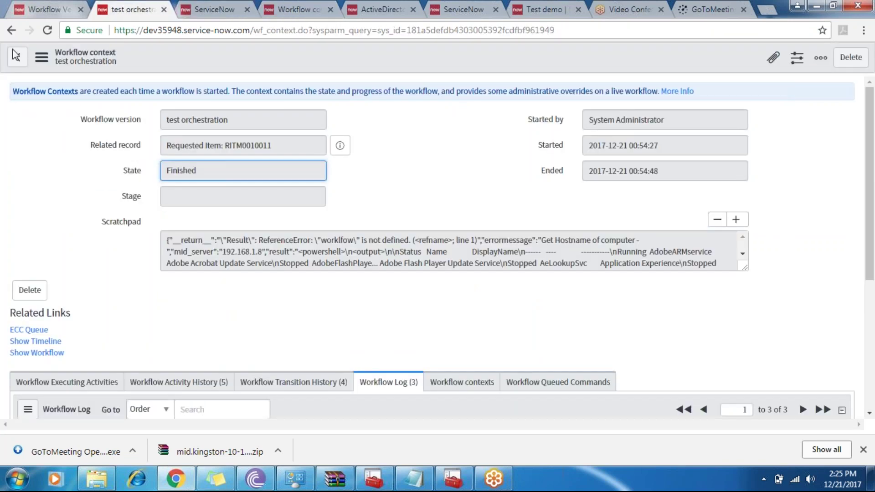
{"action": "key", "text": "ctrl+Tab"}
{"action": "key", "text": "ctrl+Tab"}
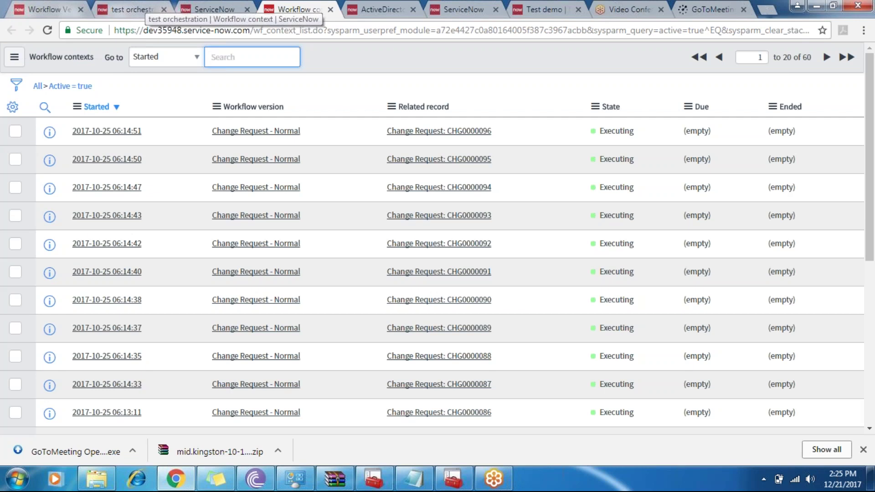
- Sort contexts by Started, drop the Active = true filter, and open the RITM0010011 test orchestration context
{"action": "left_click", "coordinate": [97, 107]}
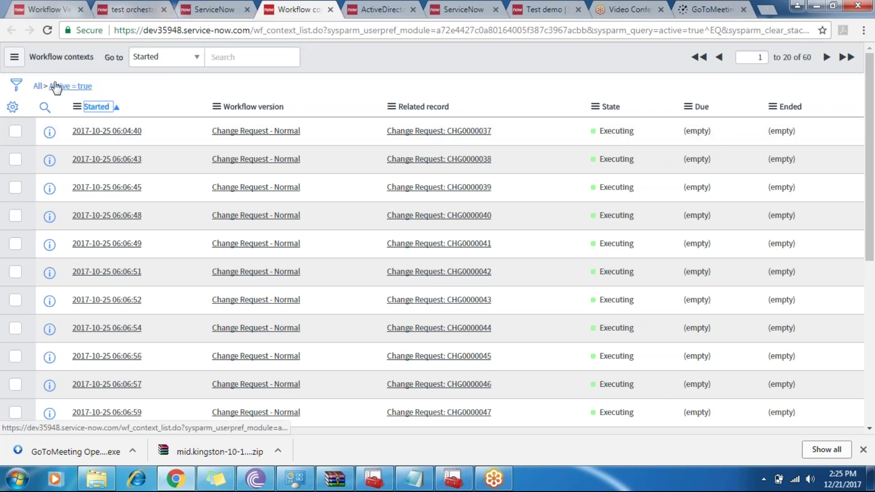
{"action": "left_click", "coordinate": [48, 88]}
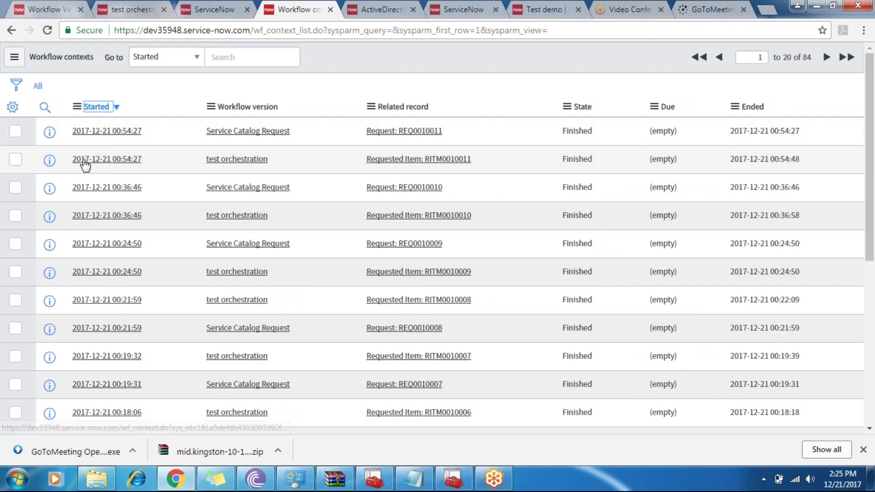
{"action": "left_click", "coordinate": [84, 160]}
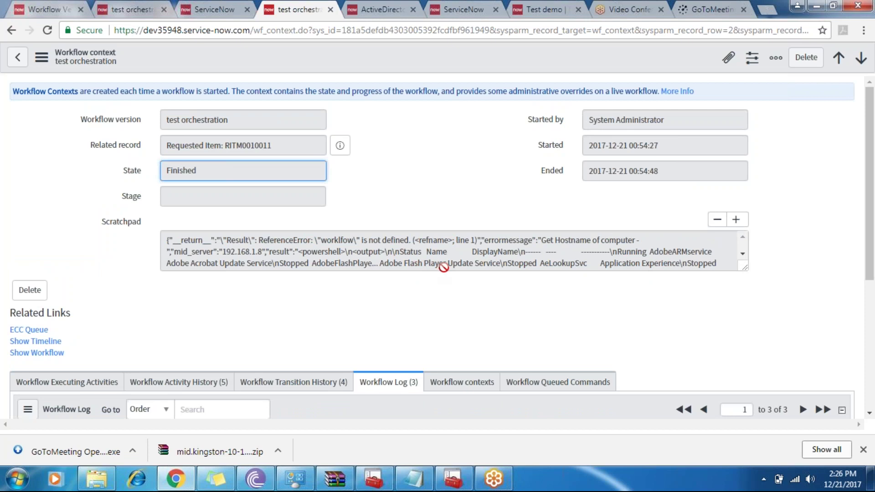
{"action": "left_click", "coordinate": [743, 258]}
{"action": "scroll", "coordinate": [743, 258], "scroll_direction": "down", "scroll_amount": 10}
{"action": "scroll", "coordinate": [744, 258], "scroll_direction": "down", "scroll_amount": 10}
{"action": "scroll", "coordinate": [741, 254], "scroll_direction": "down", "scroll_amount": 2}
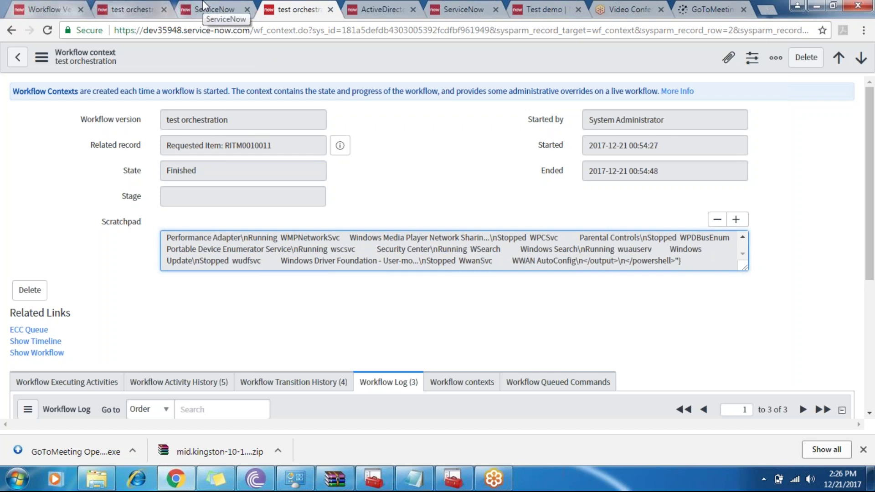
{"action": "left_click", "coordinate": [204, 7]}
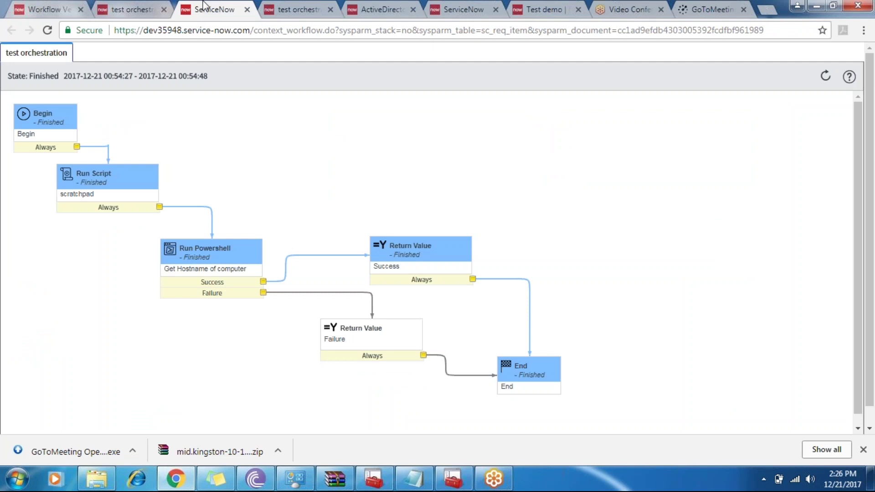
{"action": "mouse_move", "coordinate": [365, 346]}
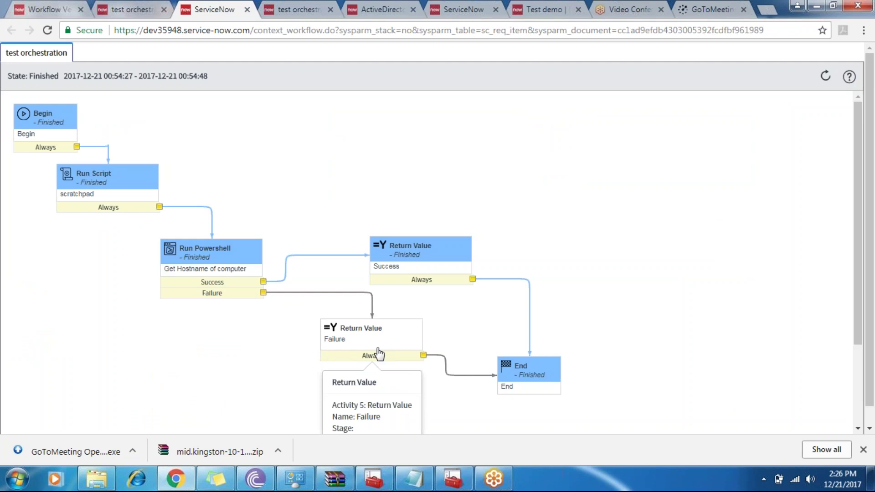
{"action": "left_click", "coordinate": [130, 10]}
{"action": "left_click", "coordinate": [214, 10]}
{"action": "left_click", "coordinate": [329, 2]}
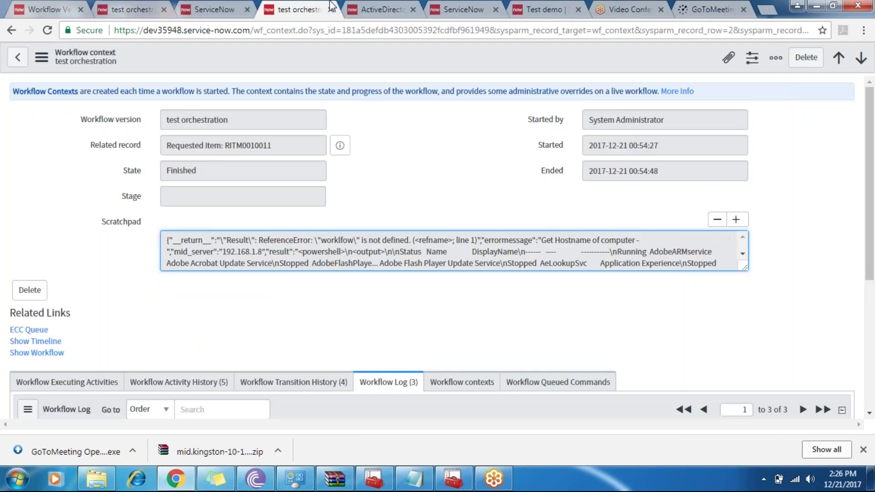
{"action": "left_click", "coordinate": [505, 487]}
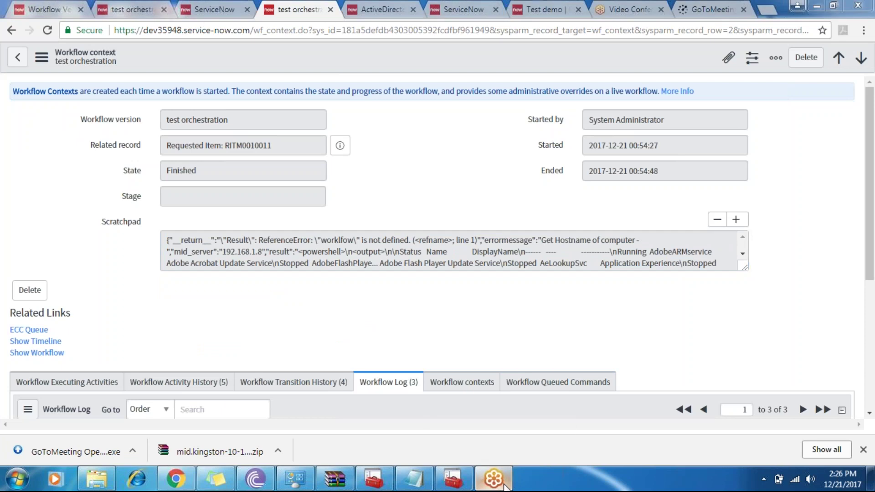